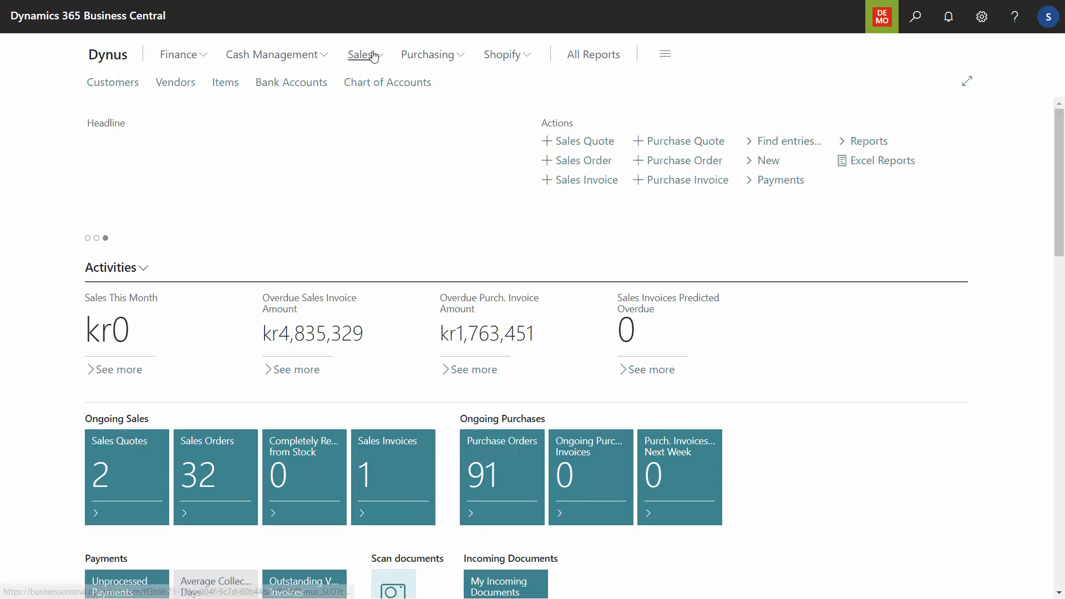
# Step: Search for "mas data on doc" and open the Master Data on Document Setup page
pyautogui.click(361, 56)
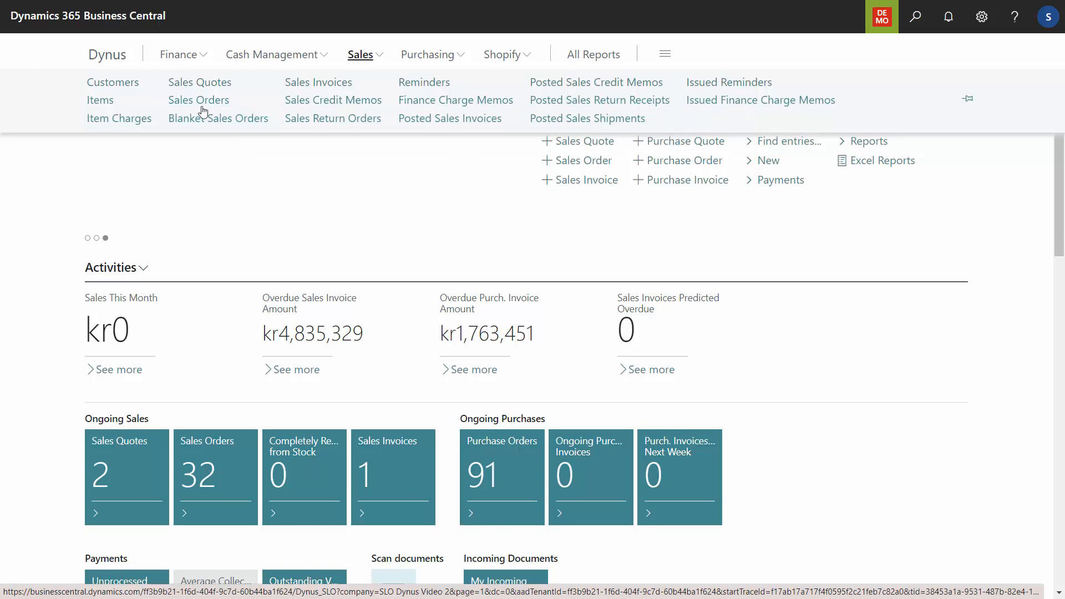
pyautogui.click(925, 28)
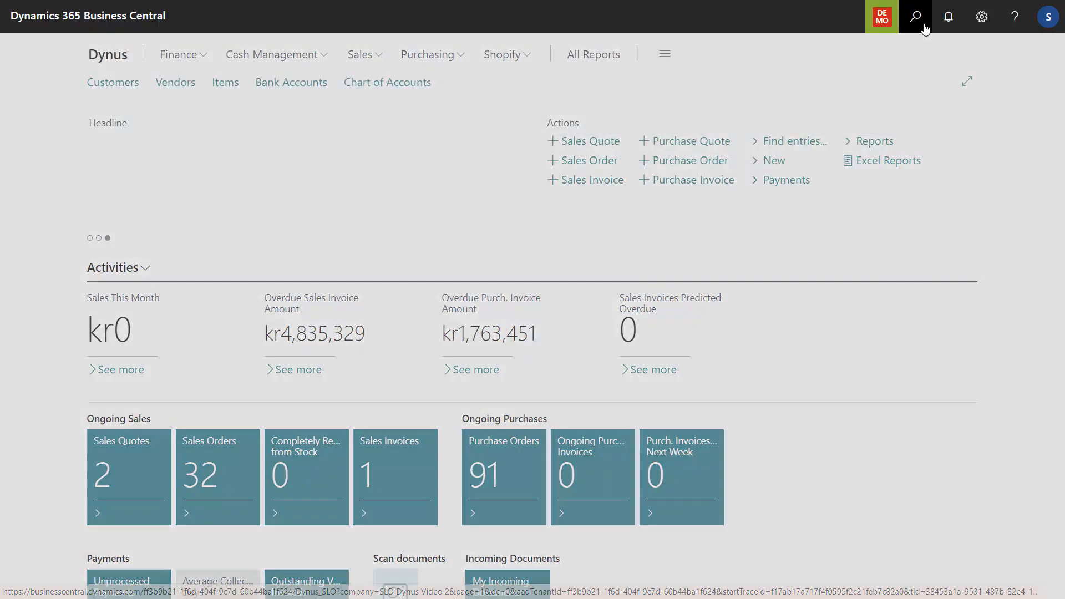
pyautogui.write('mas data on dset')
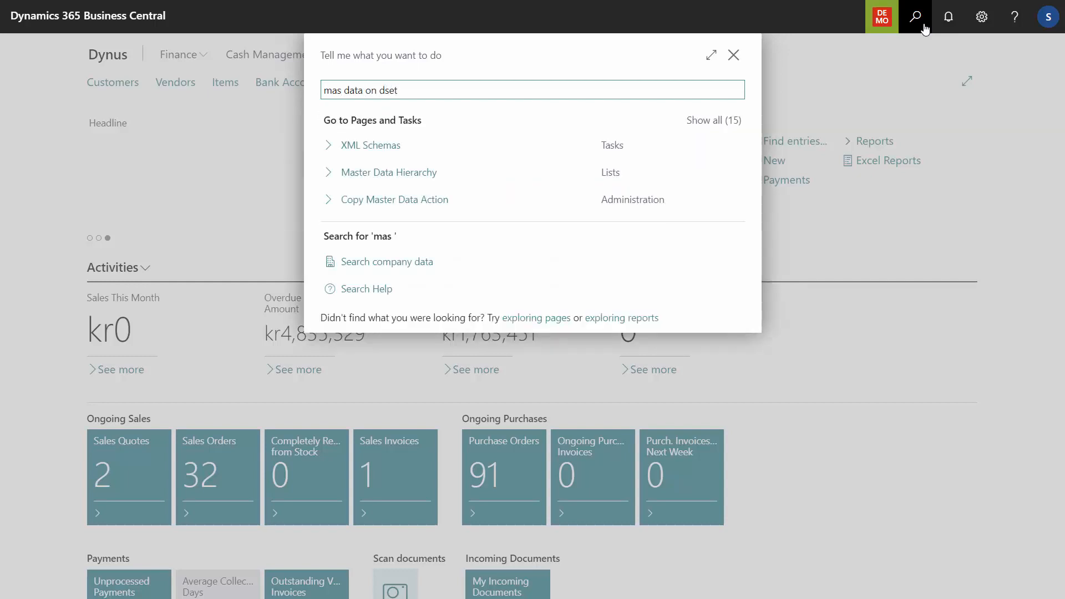
pyautogui.press('BackSpace')
pyautogui.press('BackSpace')
pyautogui.press('BackSpace')
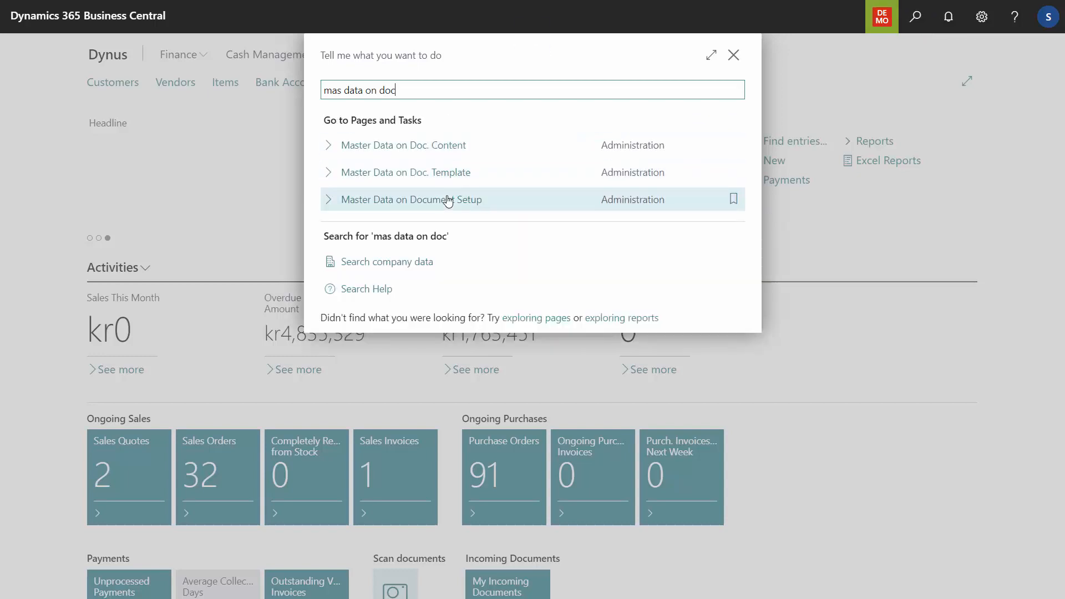
pyautogui.click(448, 201)
# Step: Open the sales order document template, drill into its SALES LINE template's document content, and examine the transfer settings per information code
pyautogui.click(582, 174)
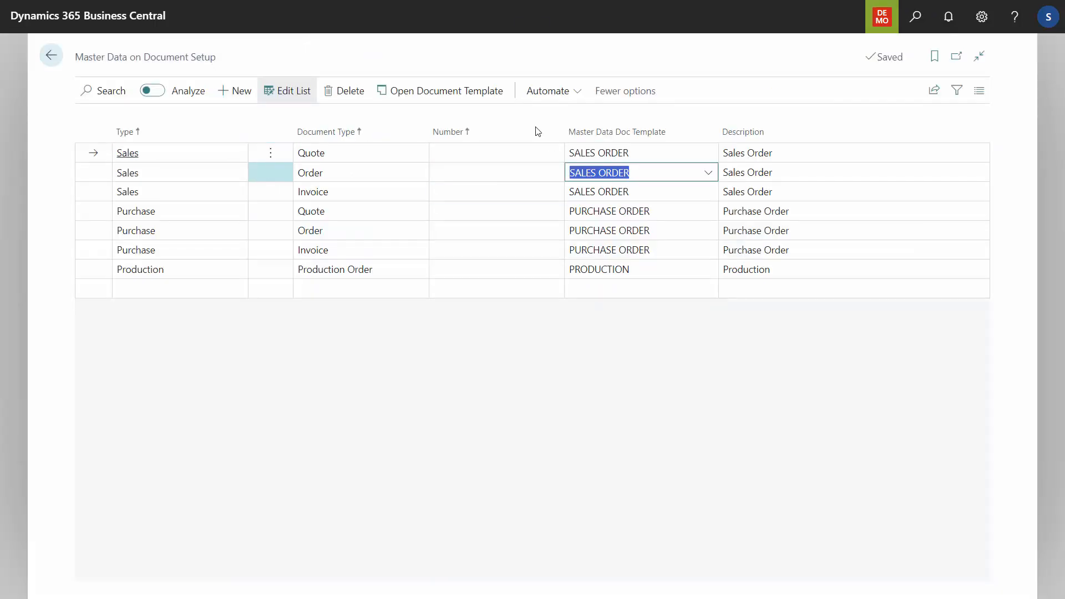
pyautogui.click(468, 92)
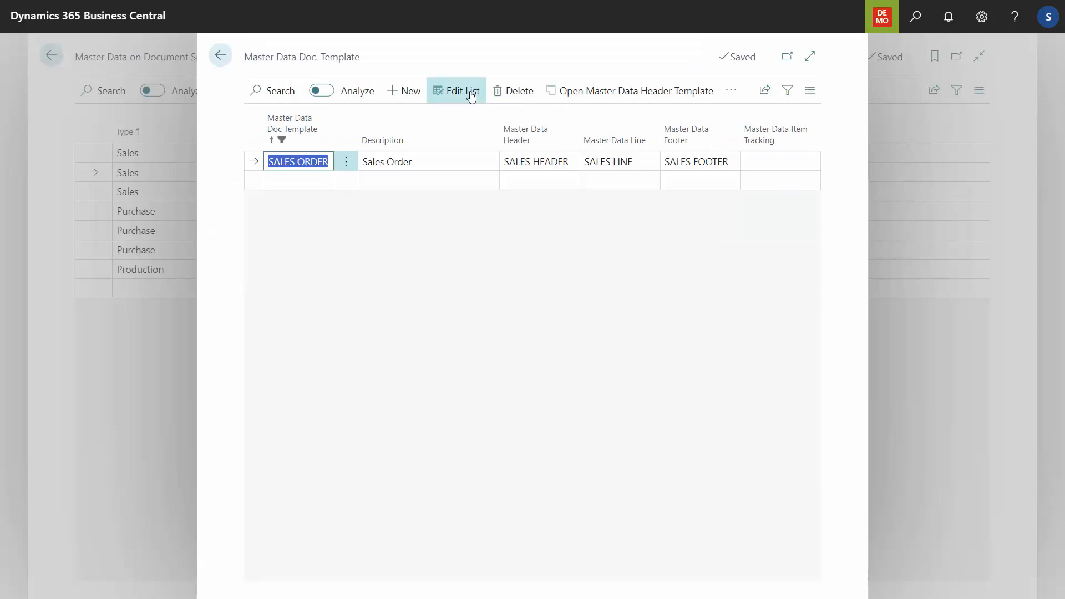
pyautogui.click(728, 91)
pyautogui.click(647, 117)
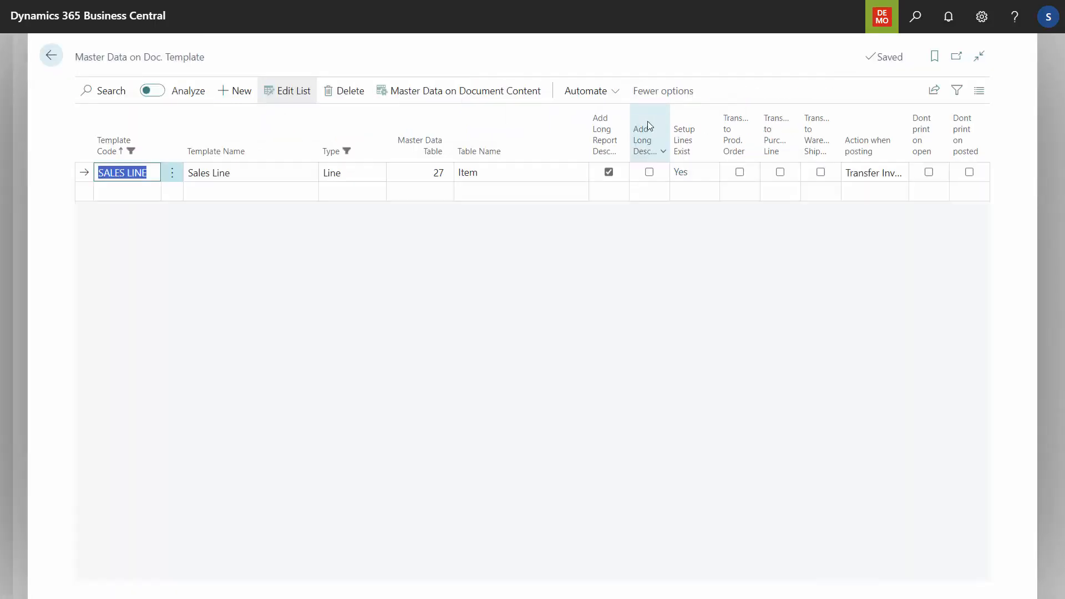
pyautogui.click(524, 99)
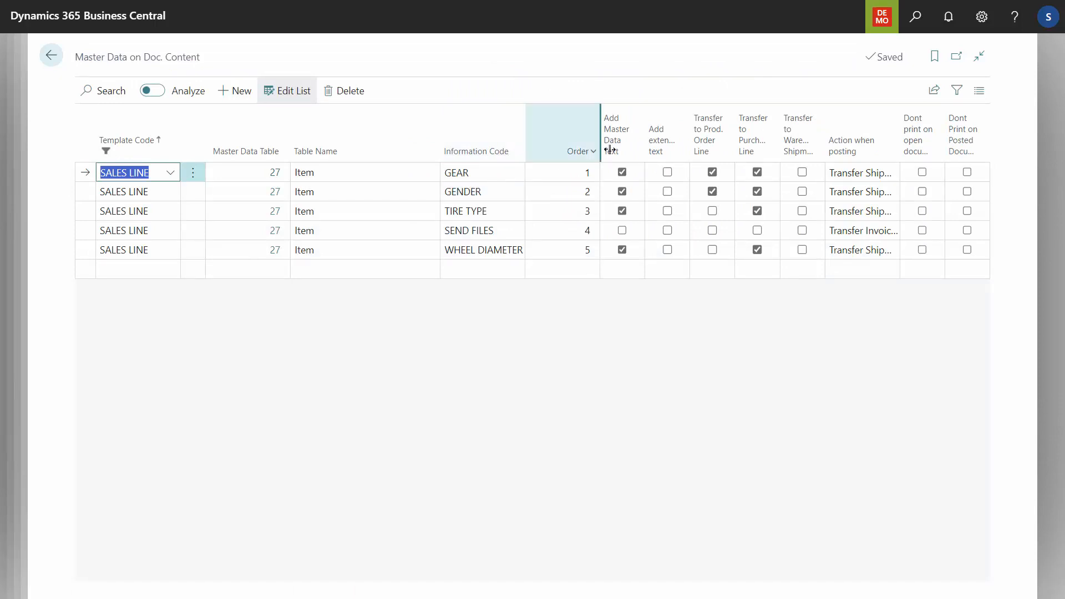
pyautogui.moveTo(715, 134)
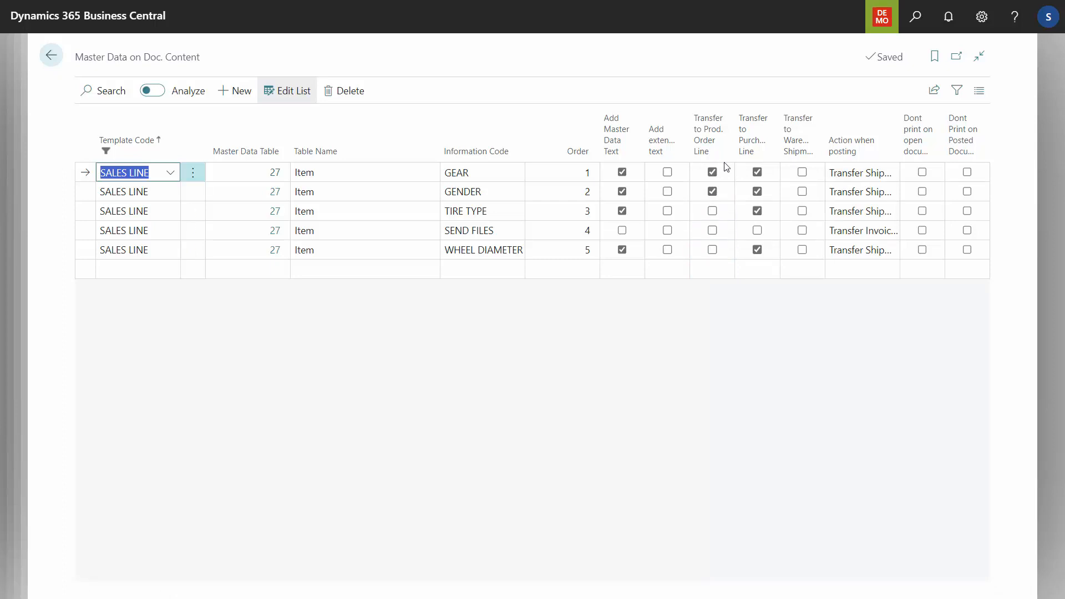
# Step: Close all the master data template and setup pages to return to the home page
pyautogui.click(51, 58)
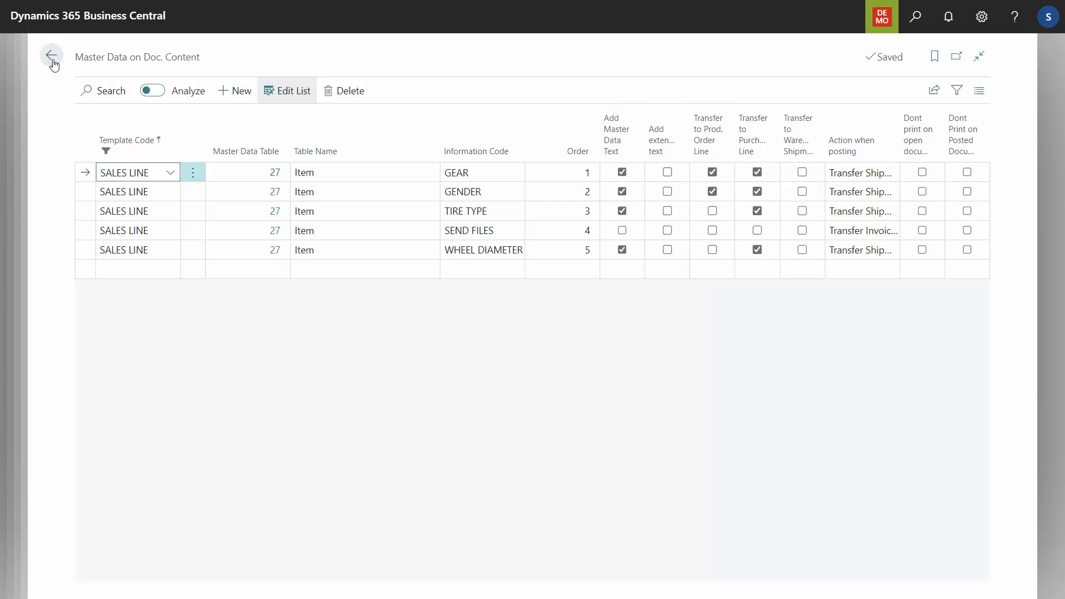
pyautogui.click(50, 58)
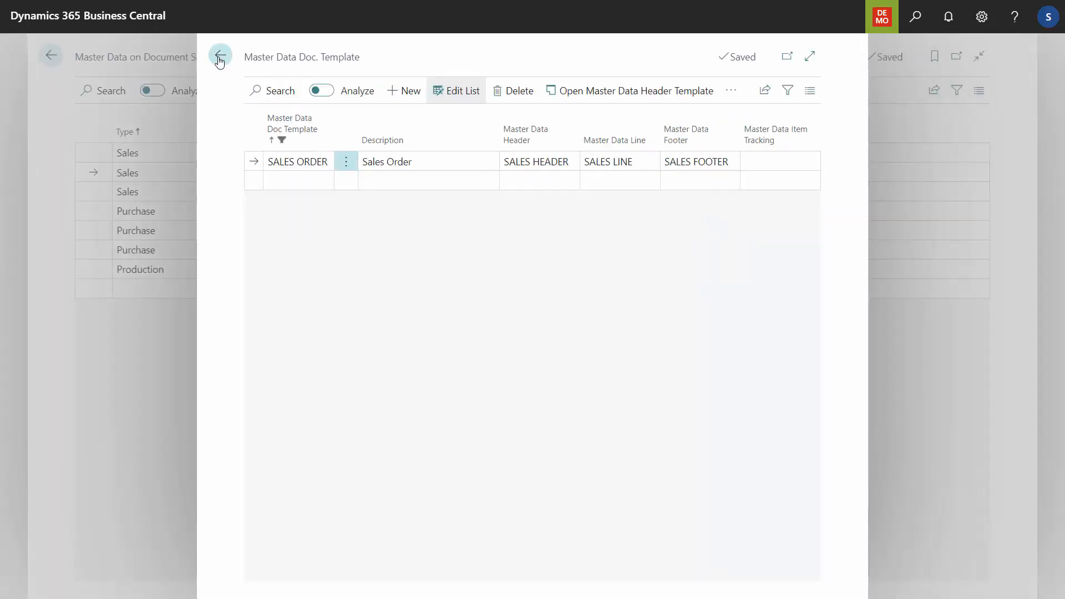
pyautogui.click(220, 55)
pyautogui.click(50, 58)
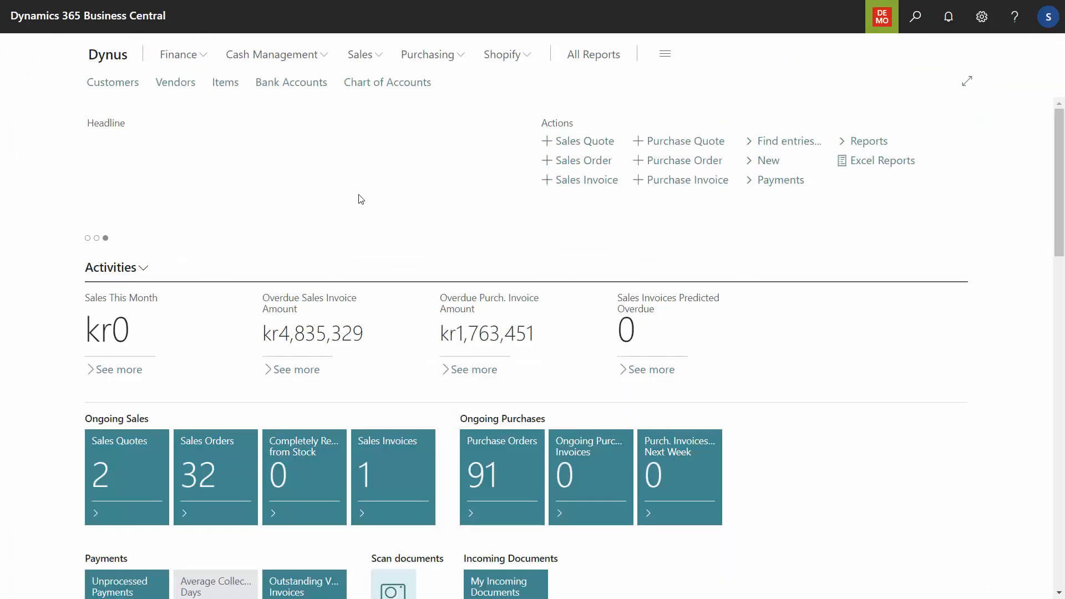
# Step: Create a new sales order for the customer Discount Bikes, Paris
pyautogui.click(367, 56)
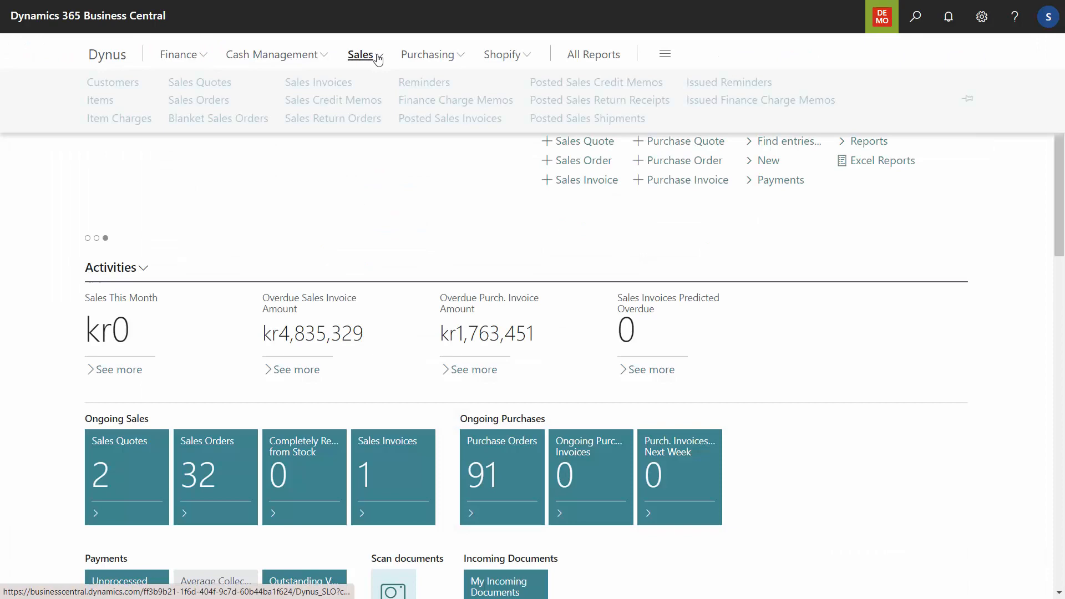
pyautogui.click(214, 100)
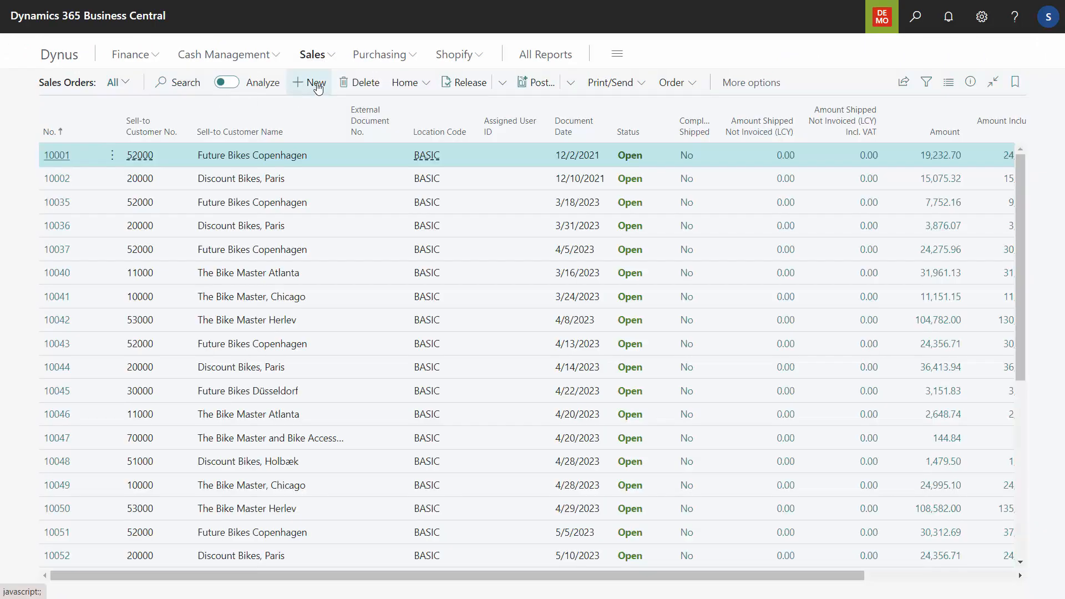
pyautogui.click(316, 85)
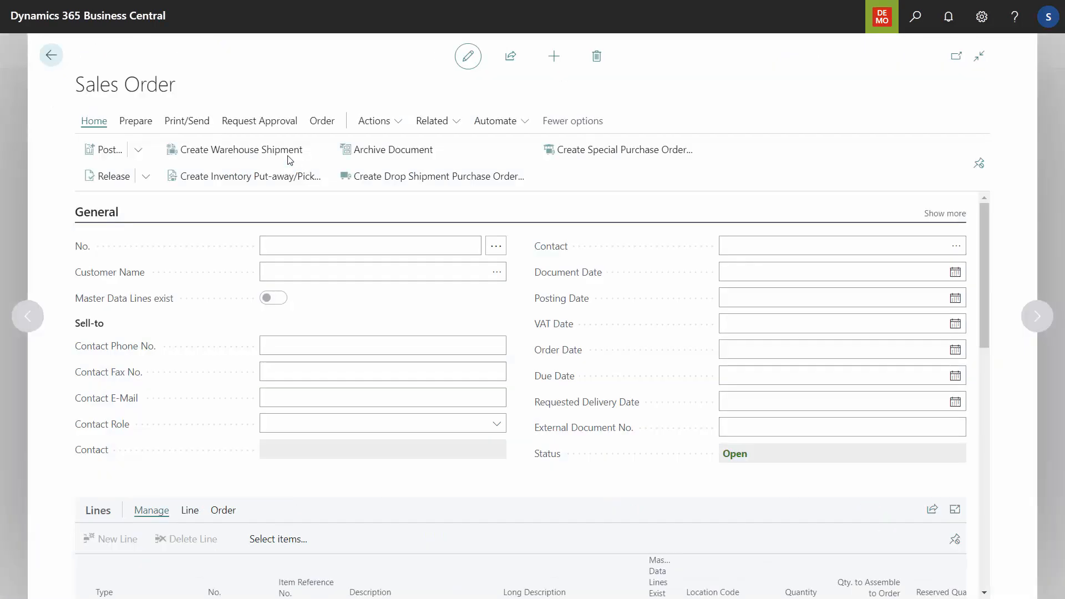
pyautogui.click(279, 271)
pyautogui.write('200')
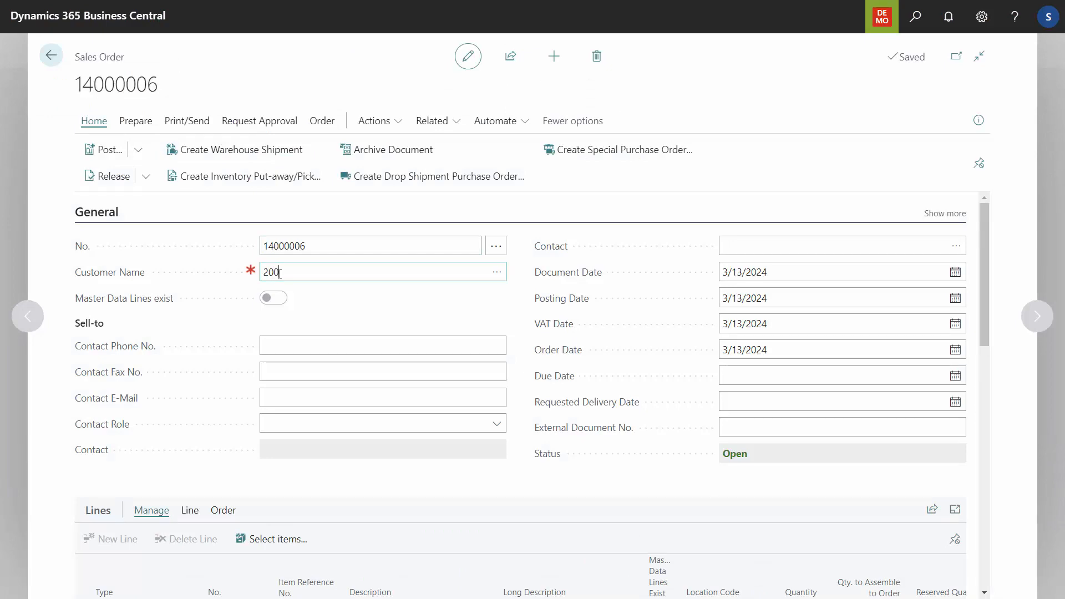
pyautogui.write('00')
pyautogui.press('Tab')
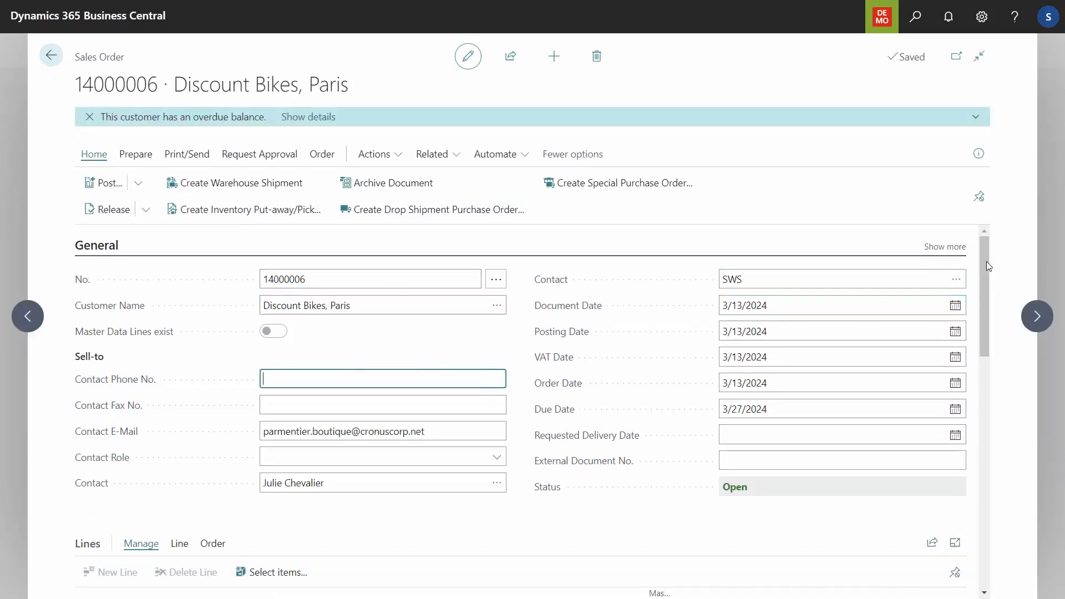
# Step: Add an Item line for item 1100 to the sales order and dismiss the reminder
pyautogui.moveTo(986, 266); pyautogui.dragTo(981, 334)
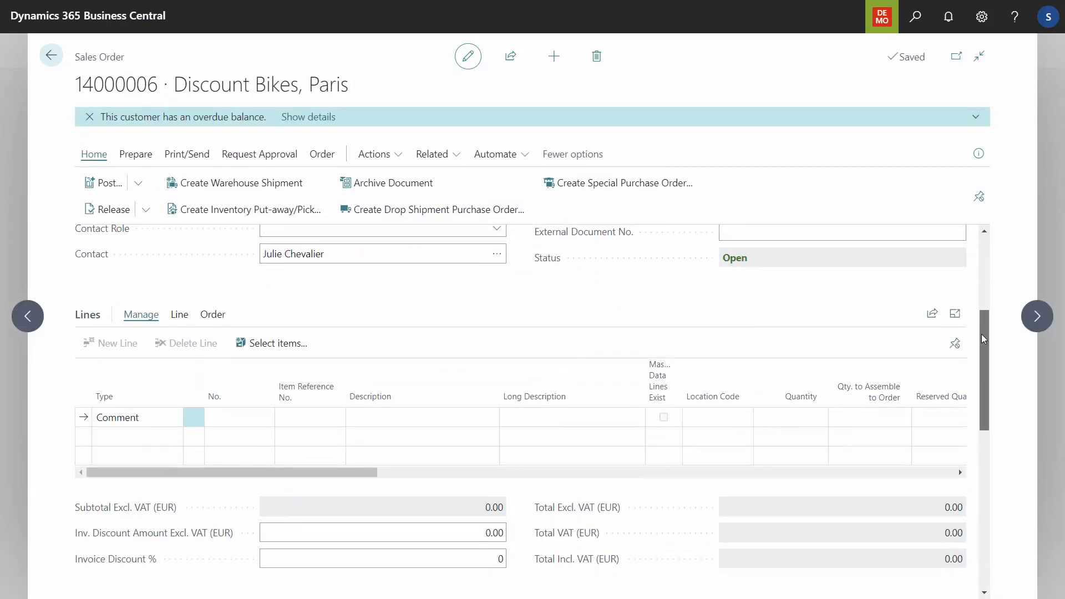
pyautogui.click(163, 418)
pyautogui.click(173, 417)
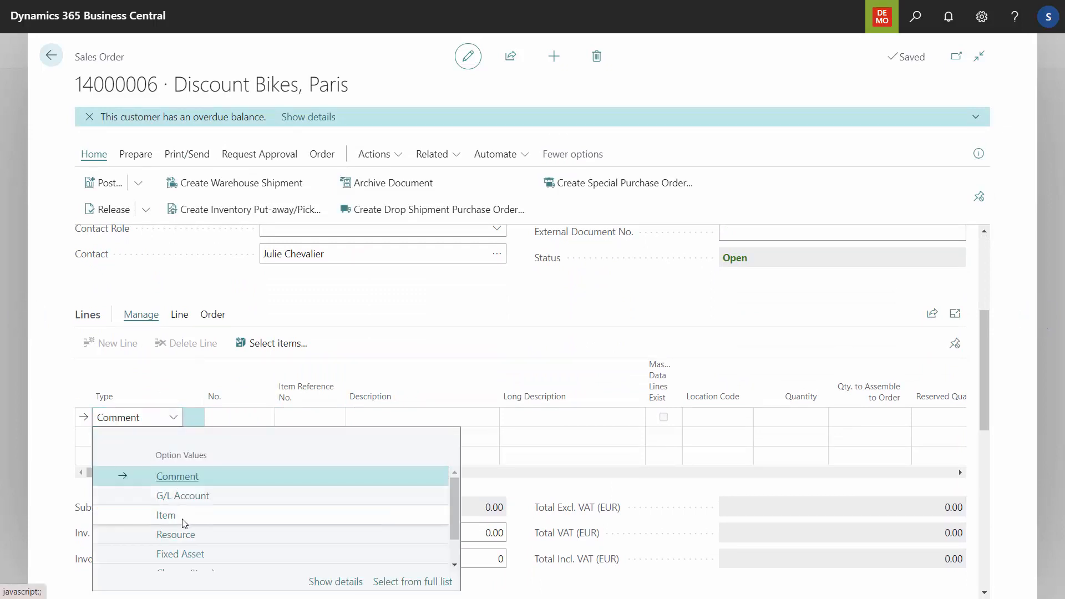
pyautogui.click(166, 515)
pyautogui.click(244, 419)
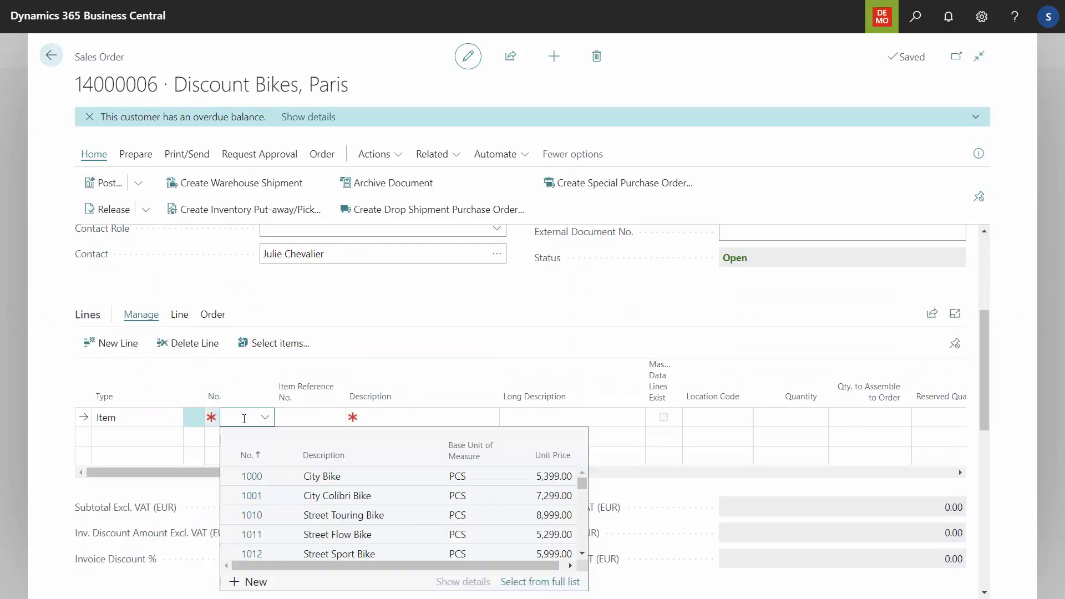
pyautogui.write('1100')
pyautogui.press('Tab')
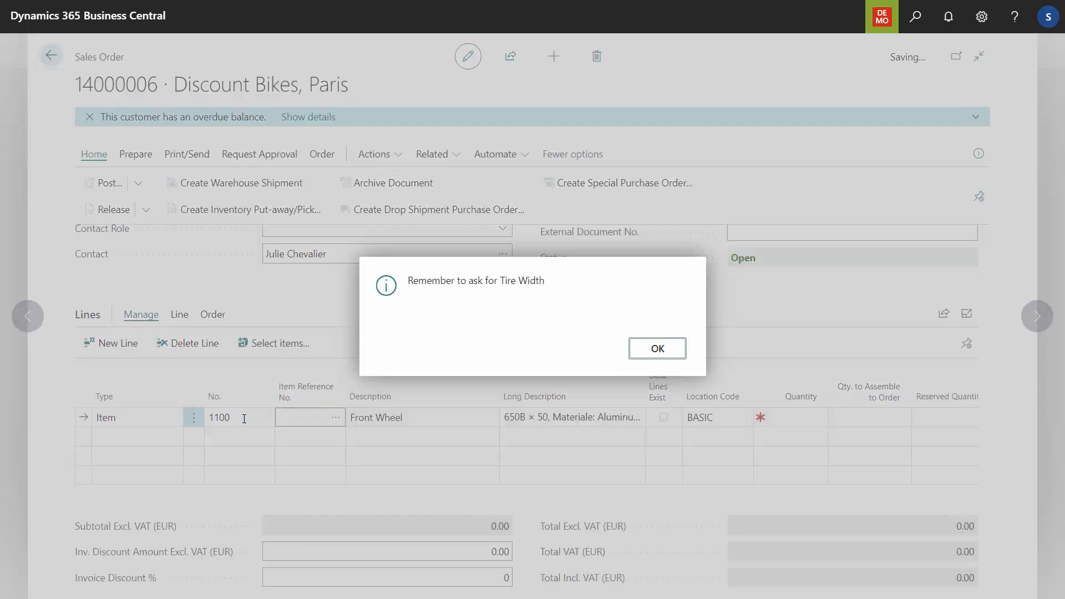
pyautogui.click(657, 349)
# Step: Open the Front Wheel line's Master Data Information and set the wheel diameter value to 28
pyautogui.click(443, 422)
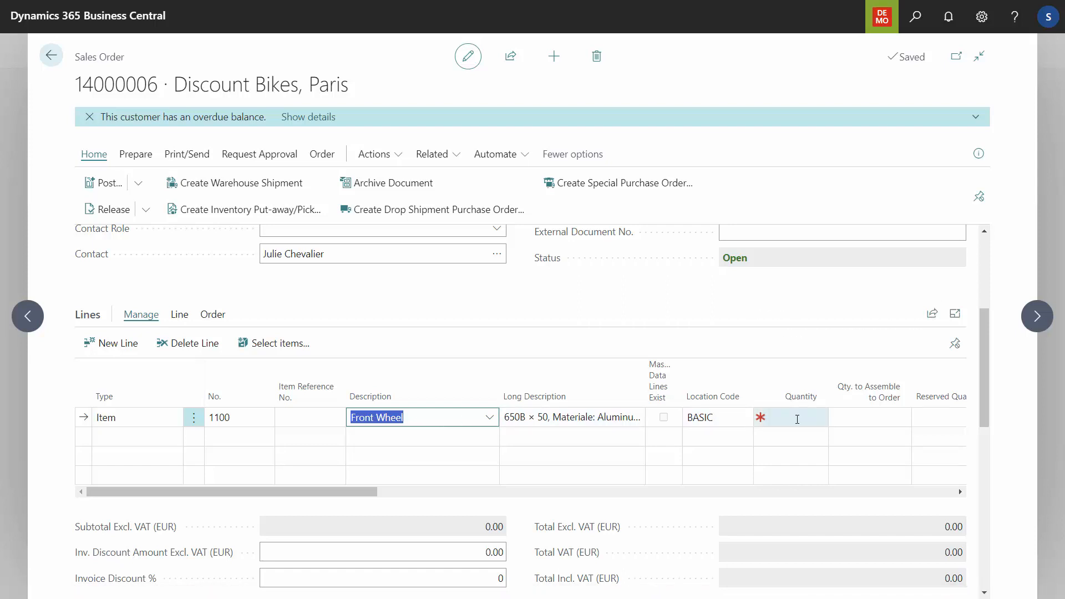
pyautogui.click(179, 315)
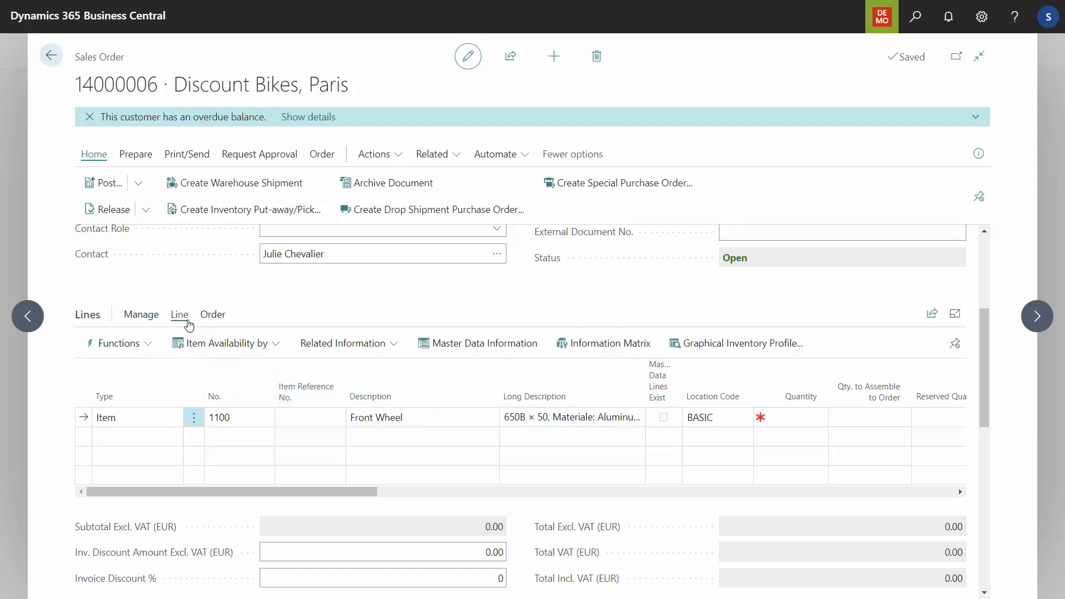
pyautogui.click(518, 345)
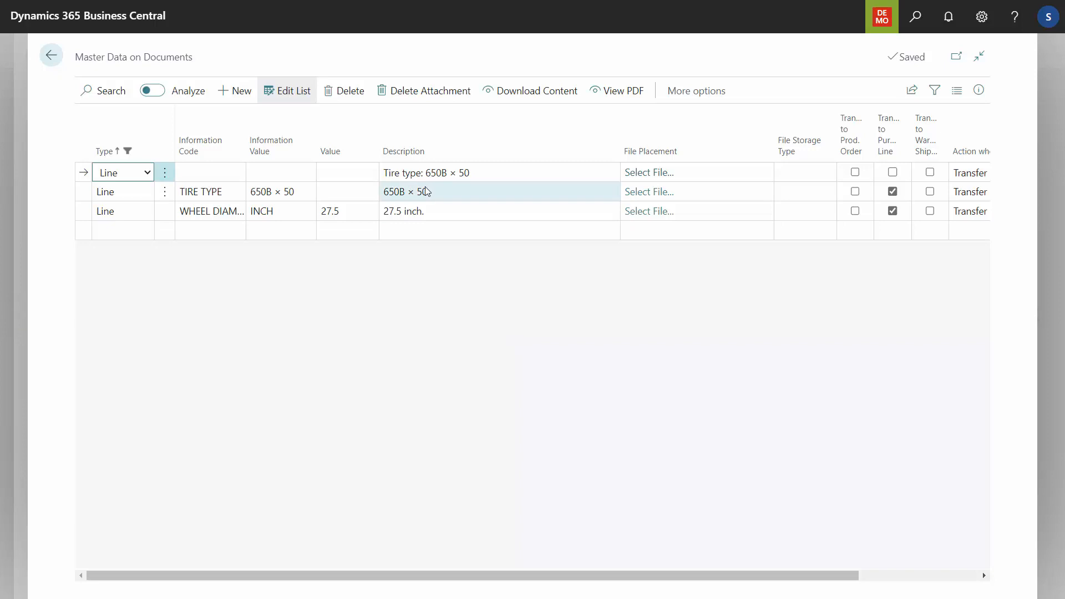
pyautogui.click(355, 217)
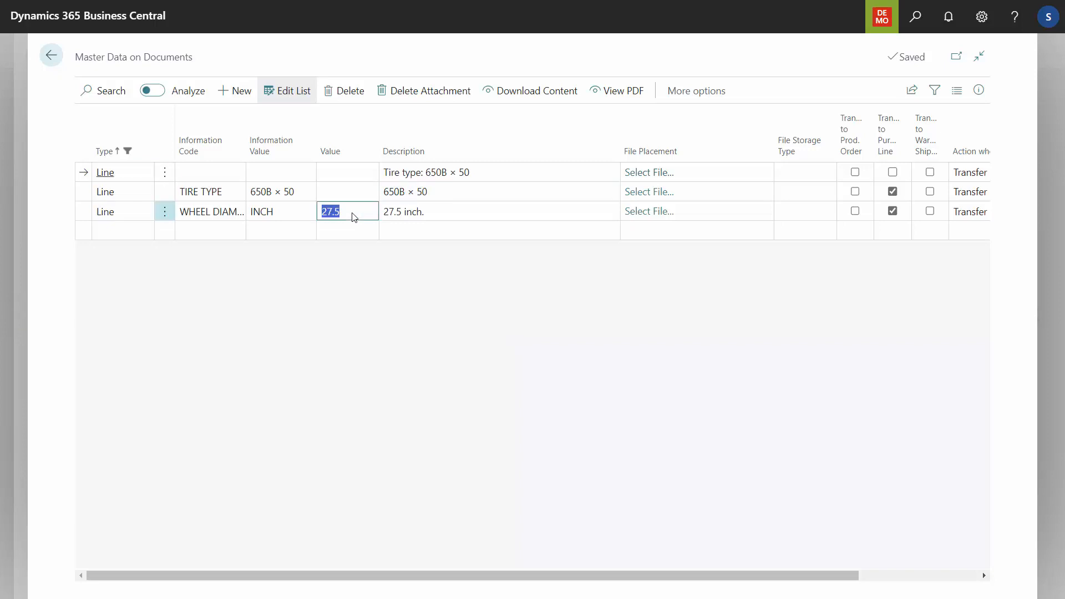
pyautogui.write('28')
pyautogui.press('Return')
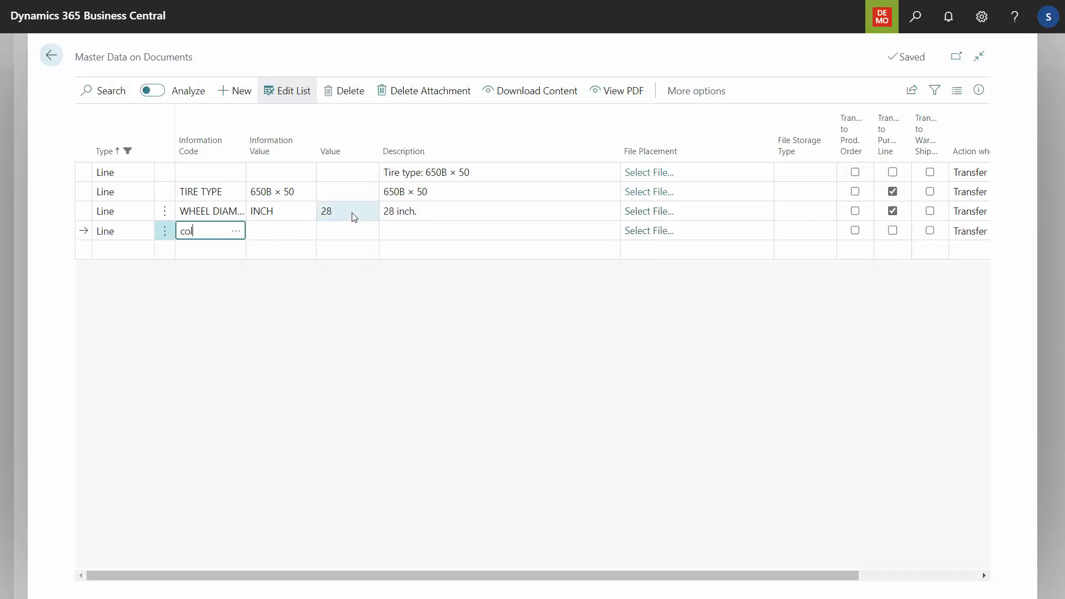
# Step: Add a master data line with information code COLOR, information value RAL and value 2003
pyautogui.write('col')
pyautogui.press('Return')
pyautogui.write('ral')
pyautogui.press('Return')
pyautogui.press('Return')
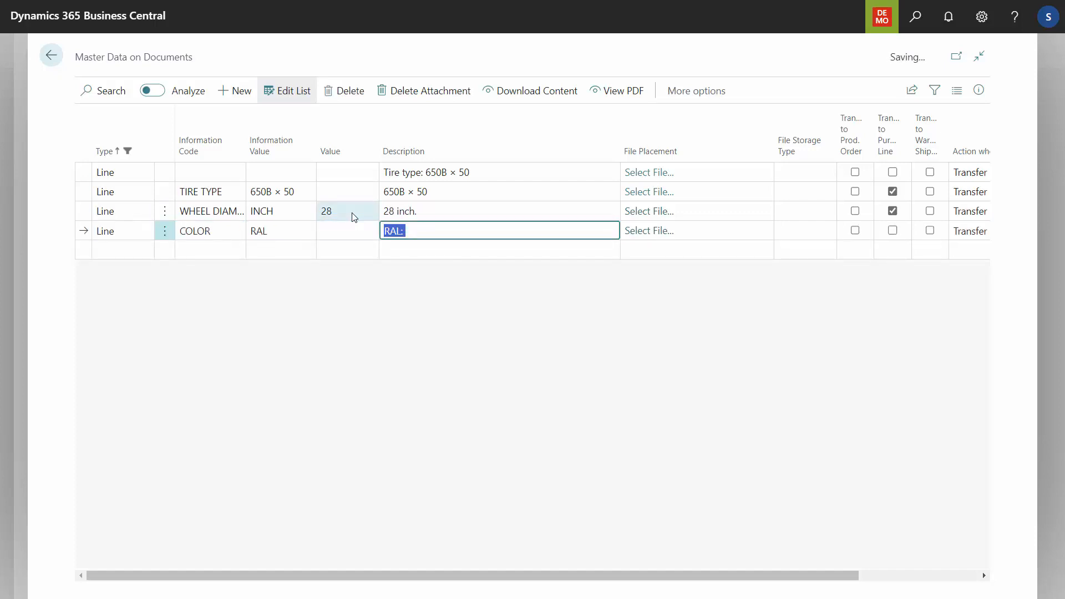
pyautogui.hotkey('shift', 'Tab')
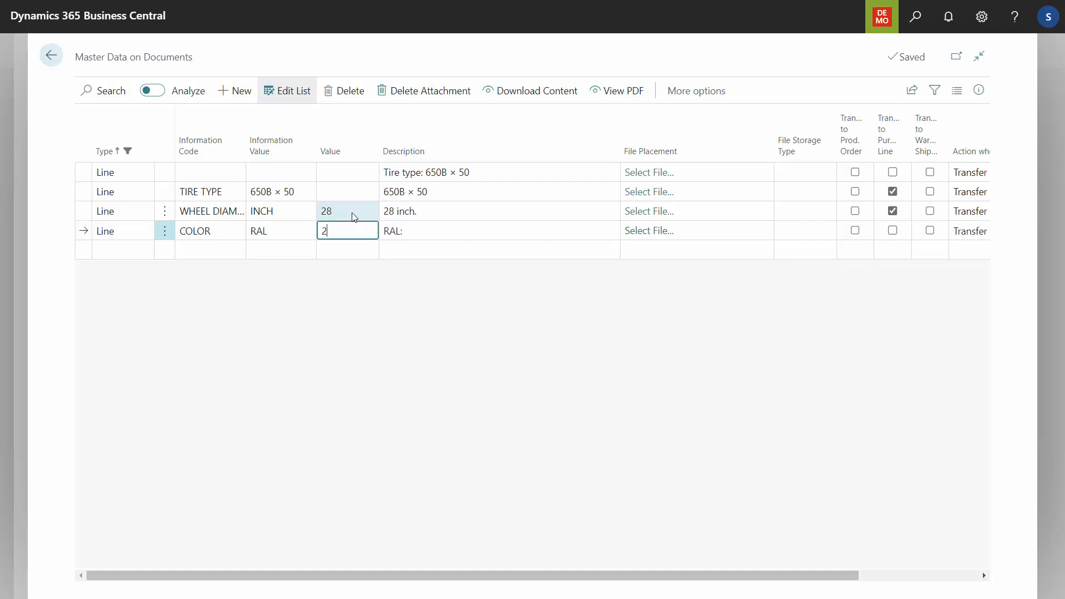
pyautogui.click(354, 217)
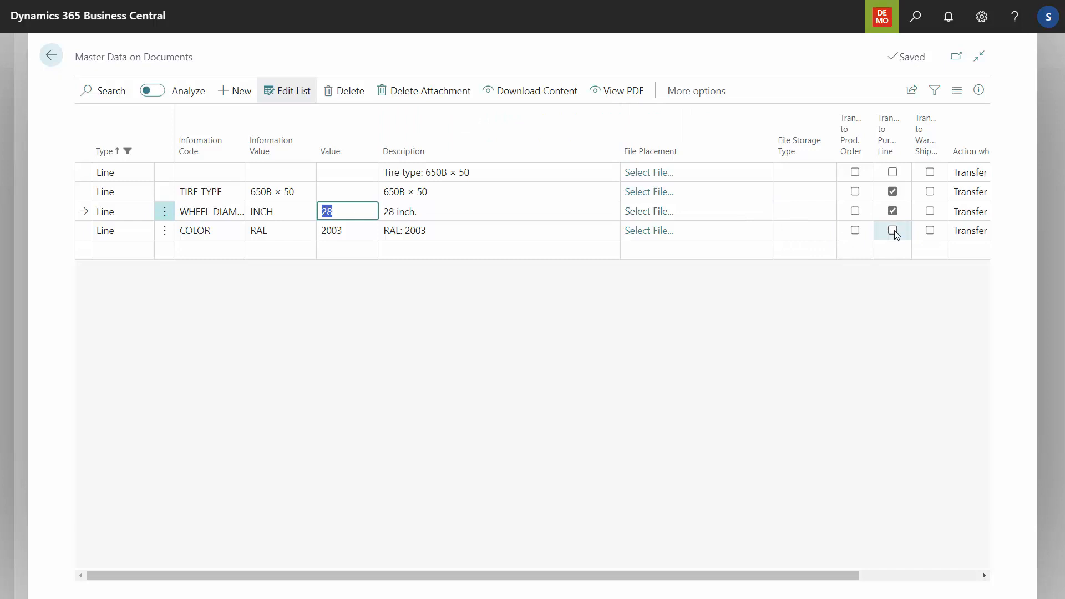
# Step: Enable transfer to production order for the COLOR and WHEEL DIAMETER lines, and return to the sales order
pyautogui.click(856, 232)
pyautogui.click(855, 211)
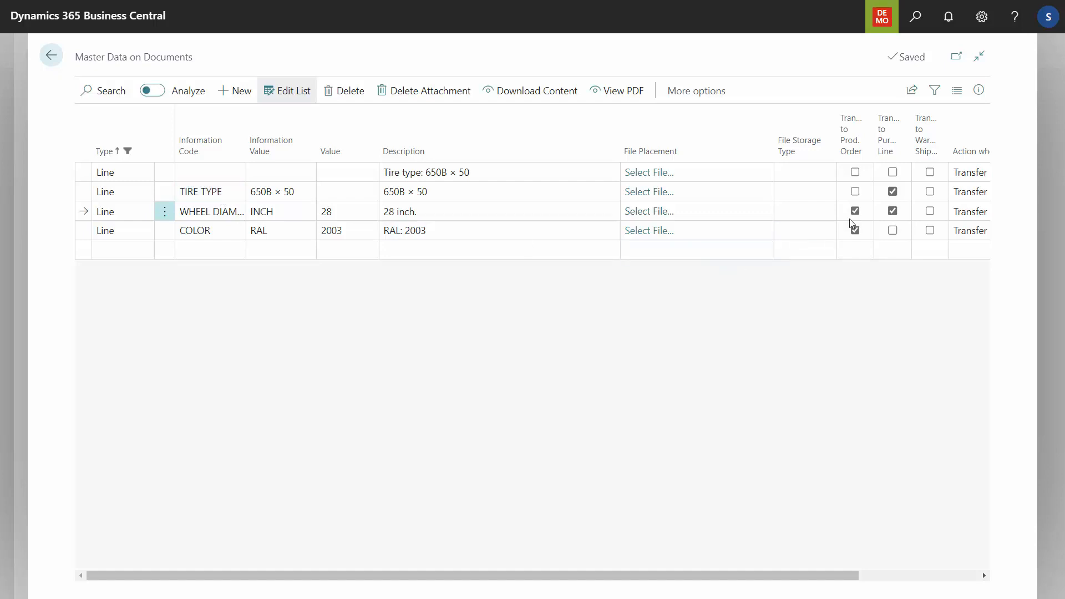
pyautogui.click(459, 214)
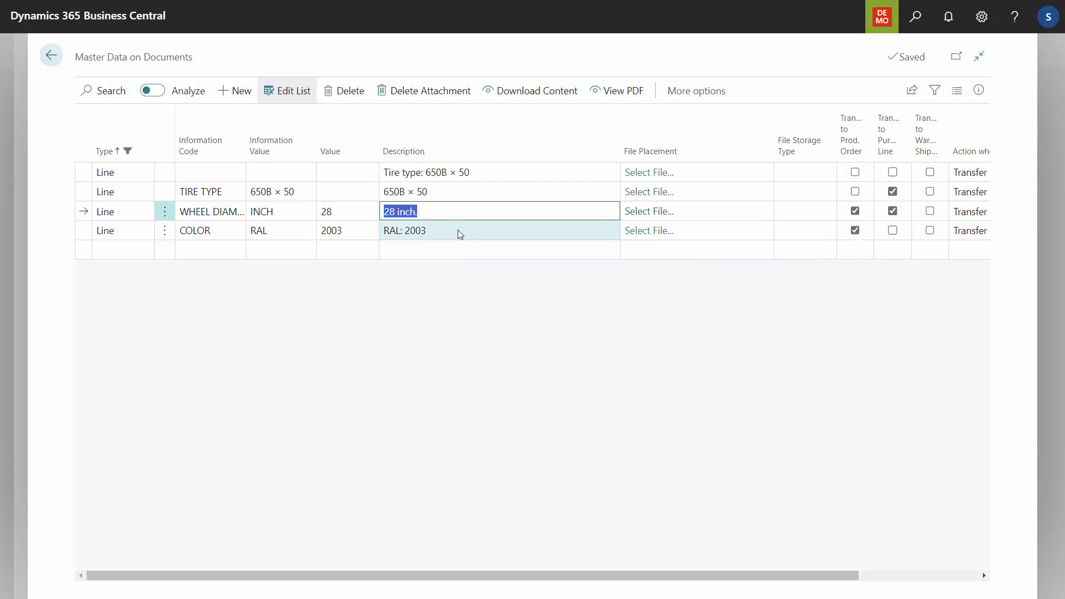
pyautogui.keyDown('shift'); pyautogui.click(459, 232); pyautogui.keyUp('shift')
pyautogui.click(453, 216)
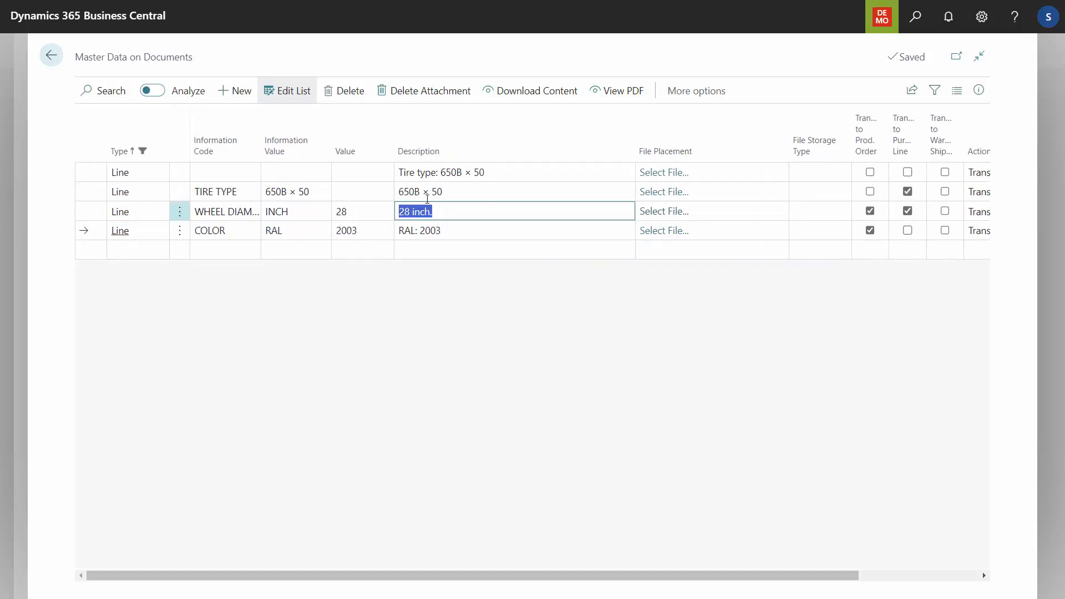
pyautogui.click(50, 57)
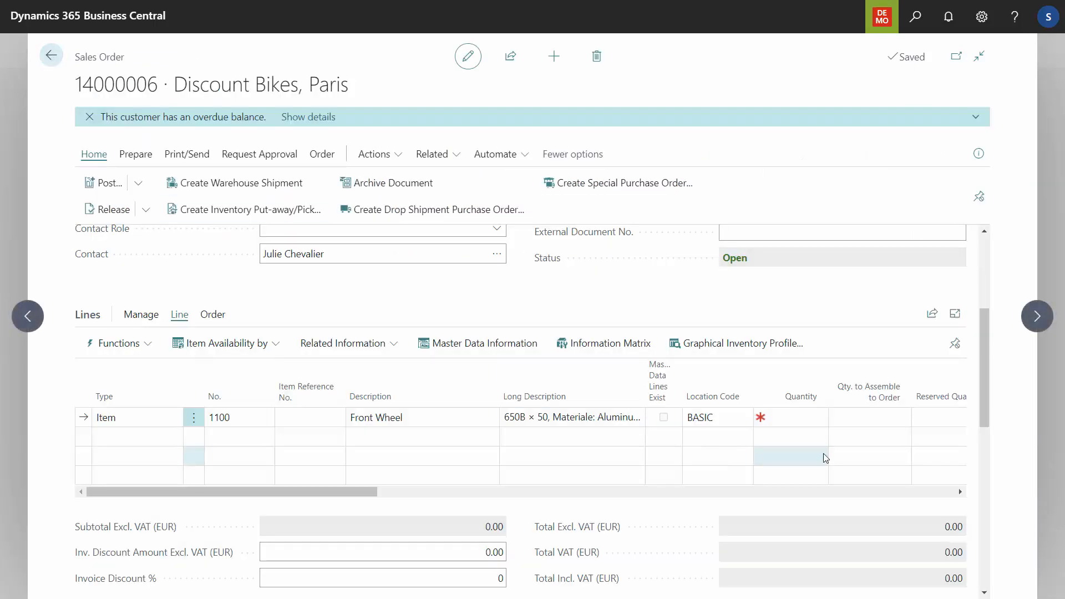
# Step: Set the Front Wheel line's quantity to 4
pyautogui.click(812, 416)
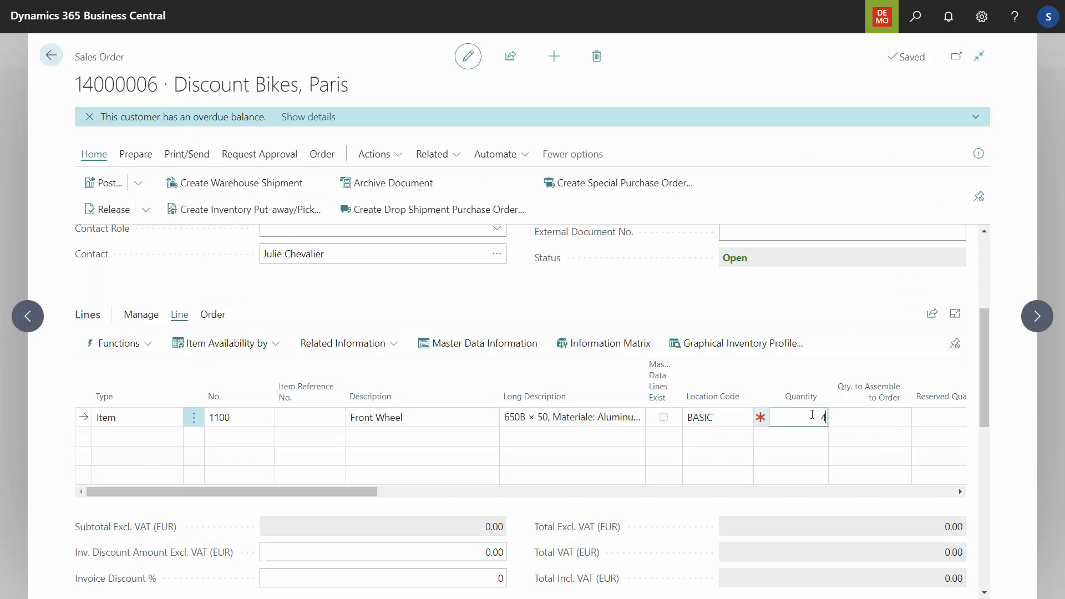
pyautogui.write('4')
pyautogui.press('Down')
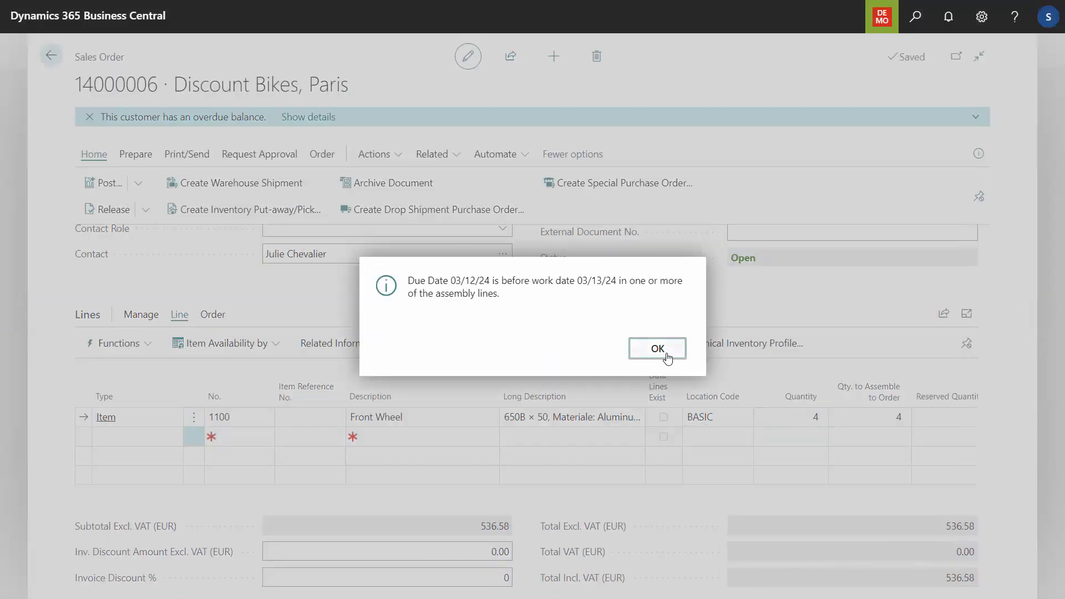
# Step: Acknowledge the due date notice and open the assembly order behind the Front Wheel line's assemble-to-order lines
pyautogui.click(658, 349)
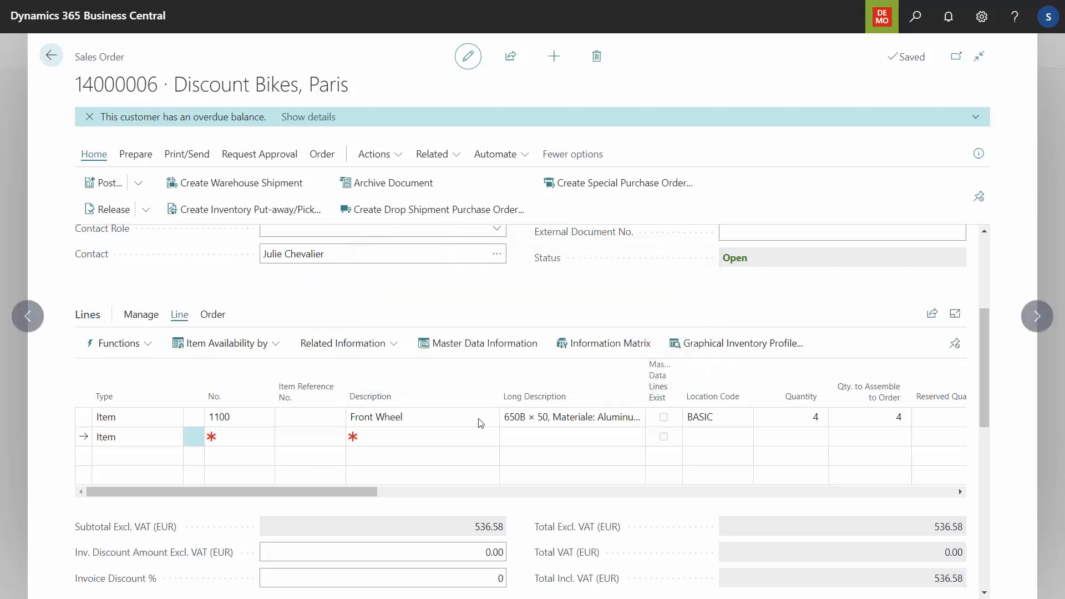
pyautogui.click(361, 350)
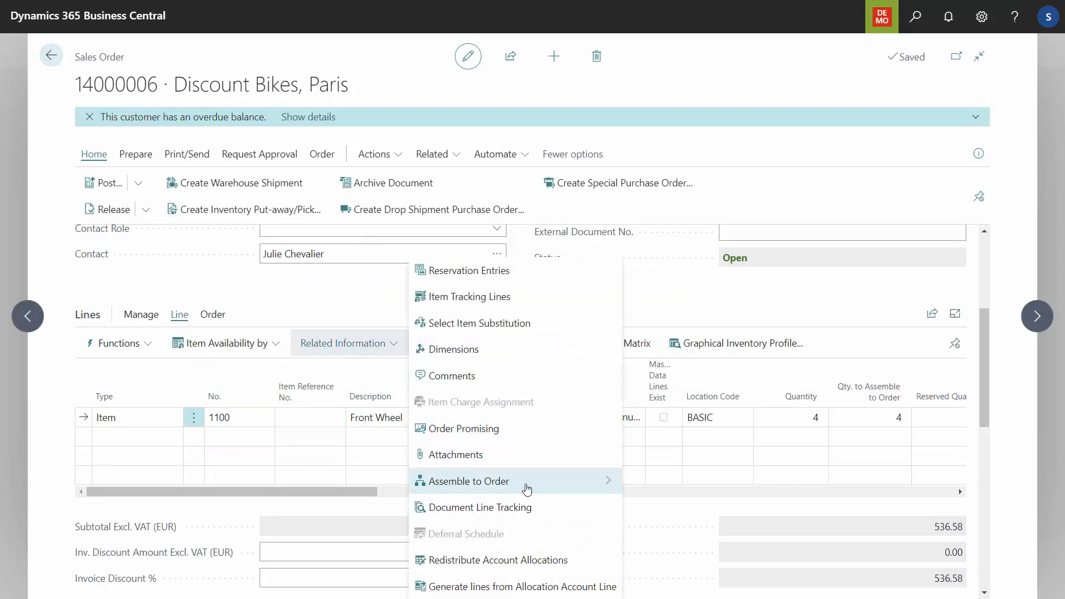
pyautogui.moveTo(604, 481)
pyautogui.click(686, 486)
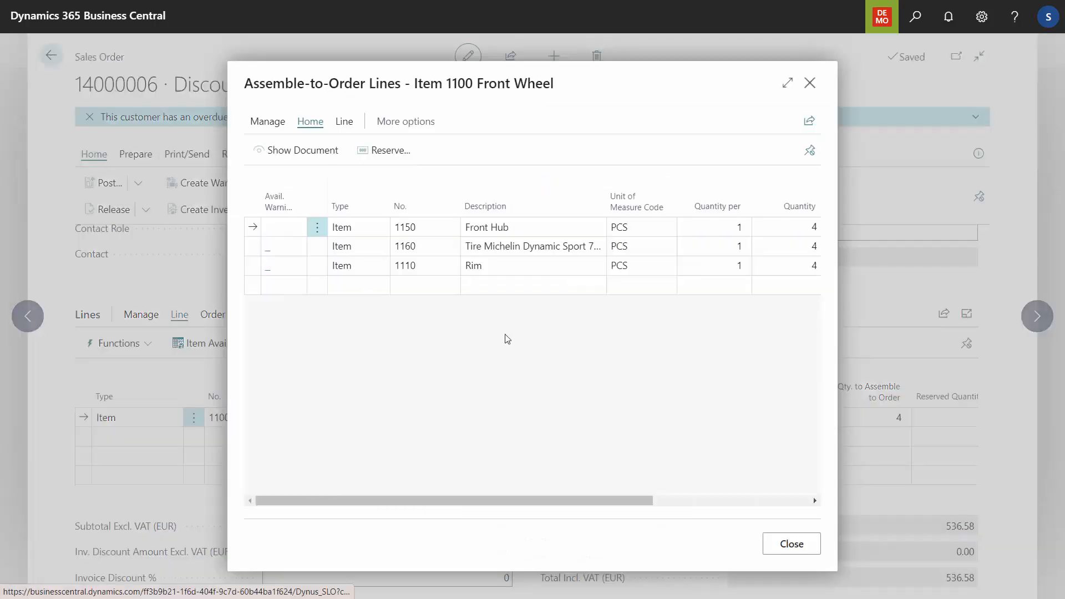
pyautogui.click(303, 153)
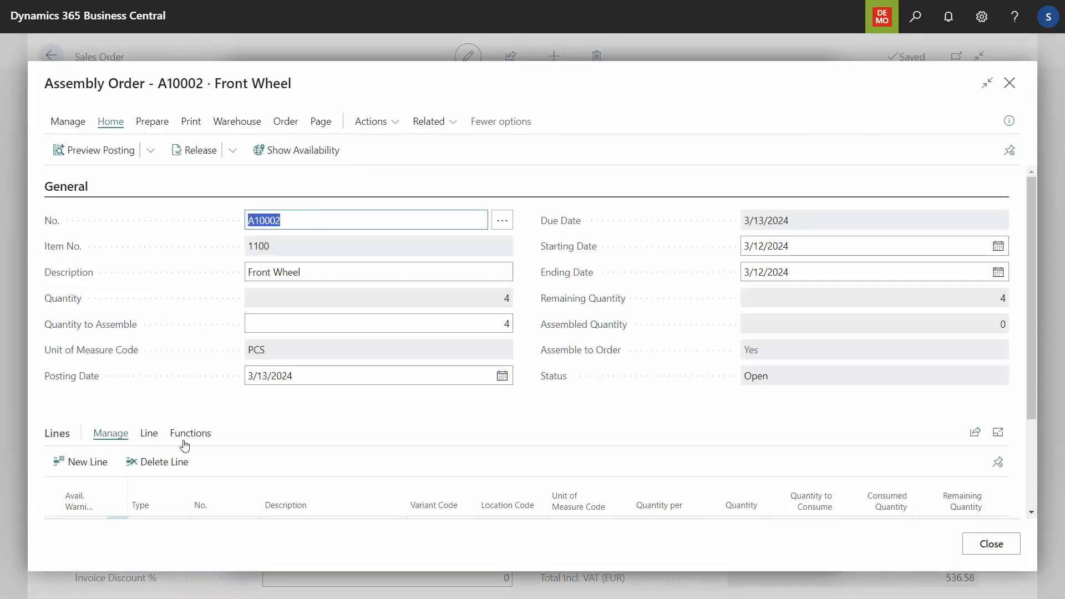
# Step: Review the wheel diameter and color descriptions in the assembly order's Master Data Information, and return to the assembly order
pyautogui.click(371, 122)
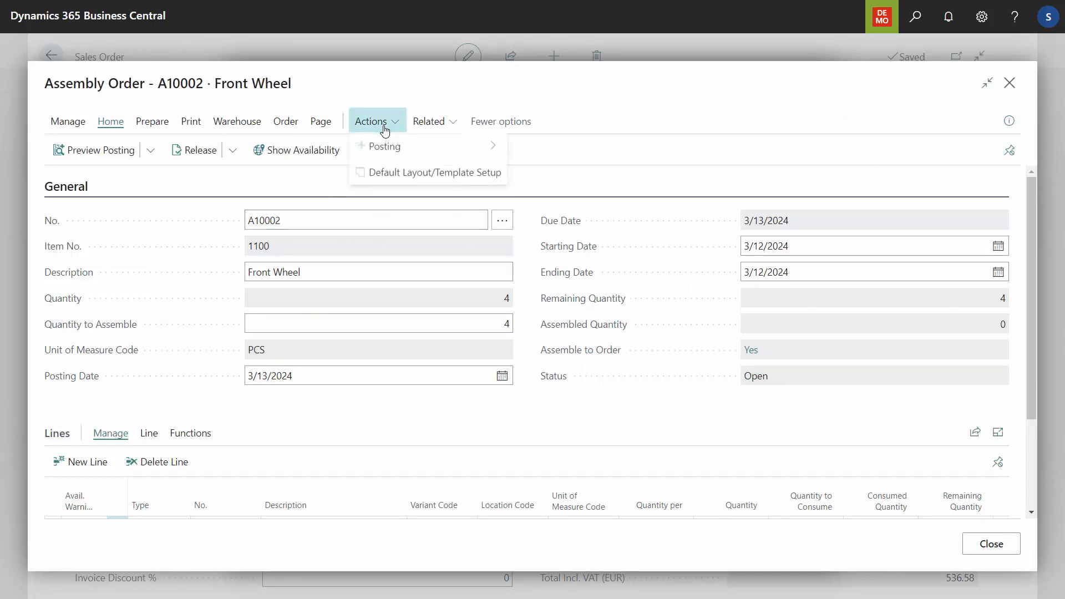
pyautogui.click(430, 123)
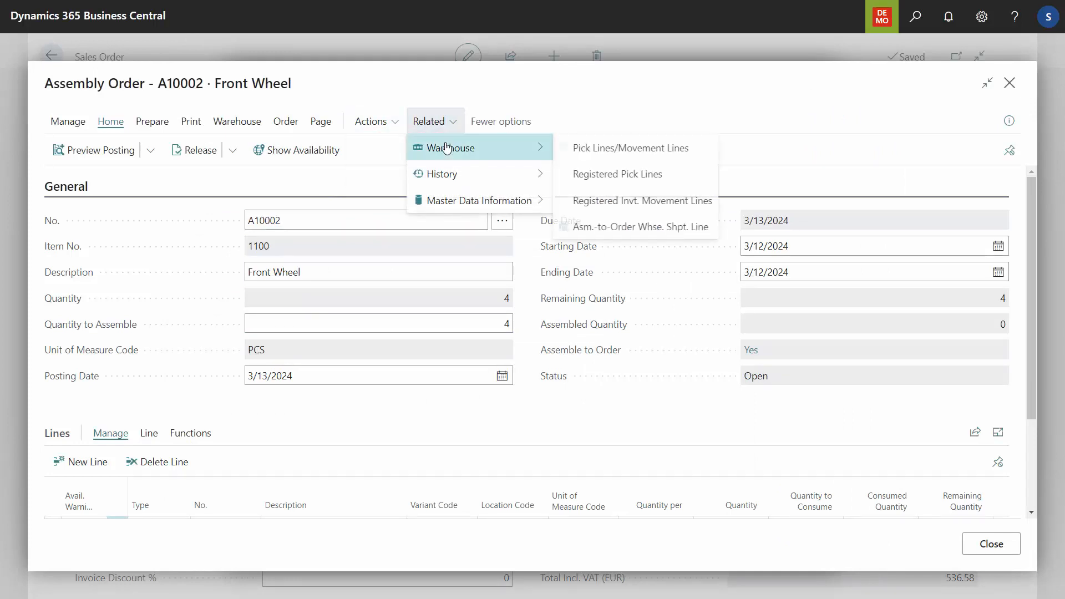
pyautogui.moveTo(513, 201)
pyautogui.moveTo(611, 227)
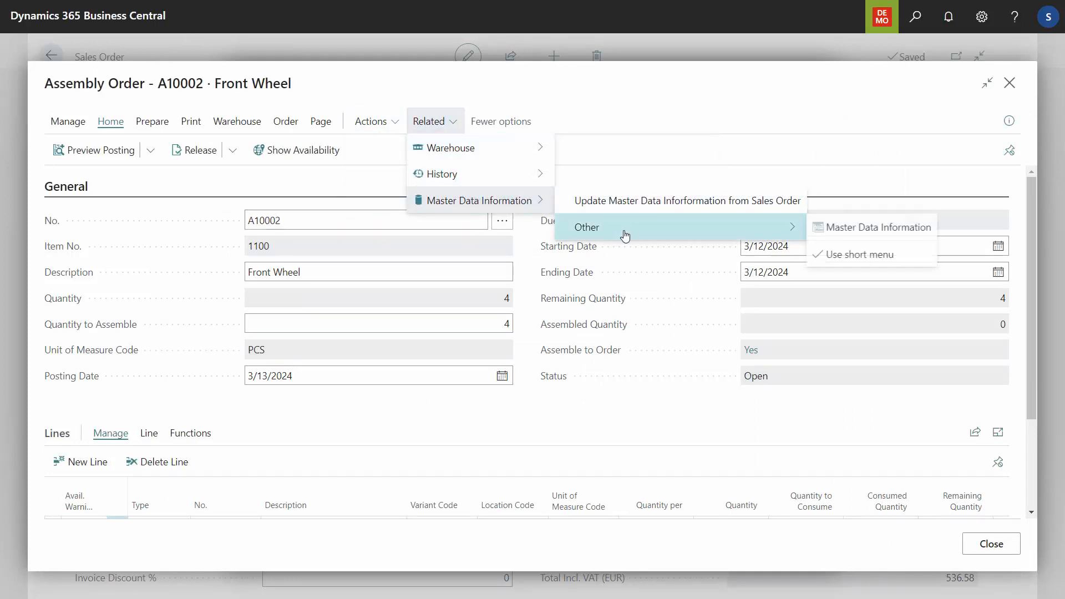
pyautogui.click(875, 228)
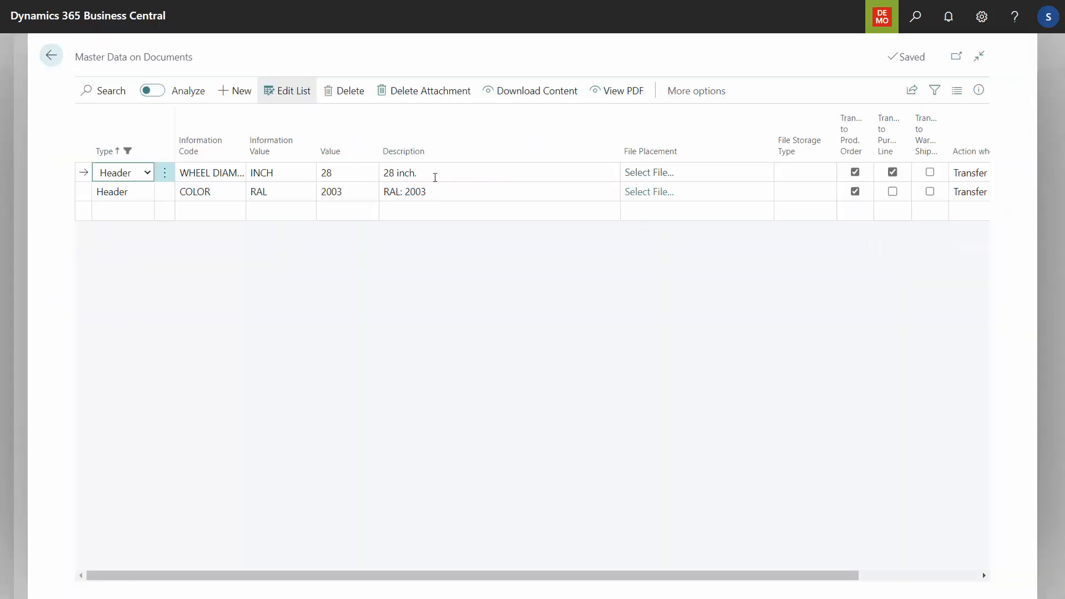
pyautogui.click(425, 174)
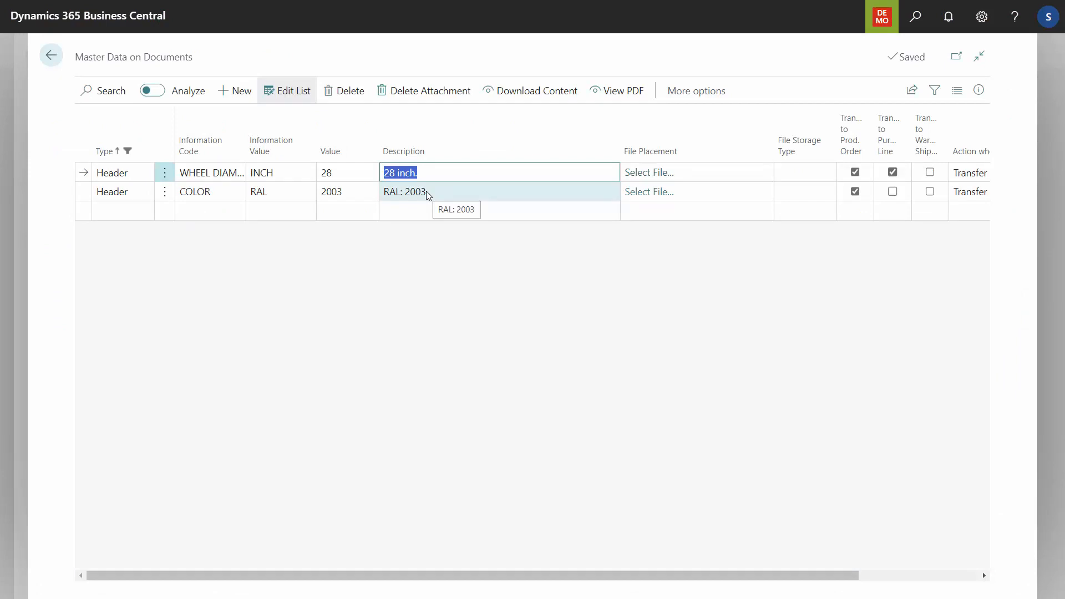
pyautogui.click(426, 193)
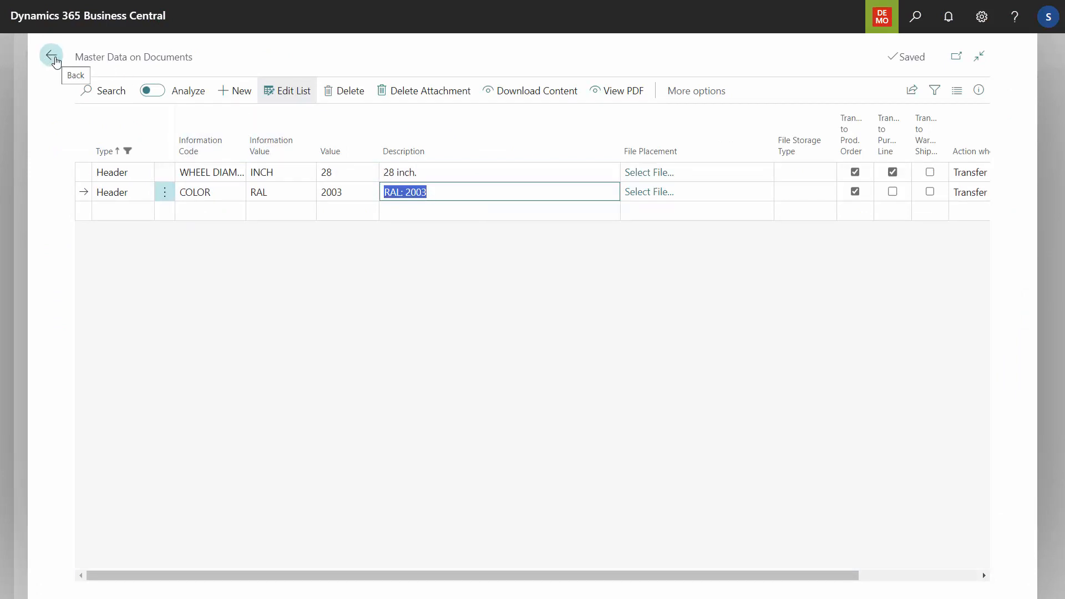
pyautogui.click(56, 60)
# Step: Close the assembly order and its assemble-to-order lines to return to the sales order
pyautogui.click(428, 124)
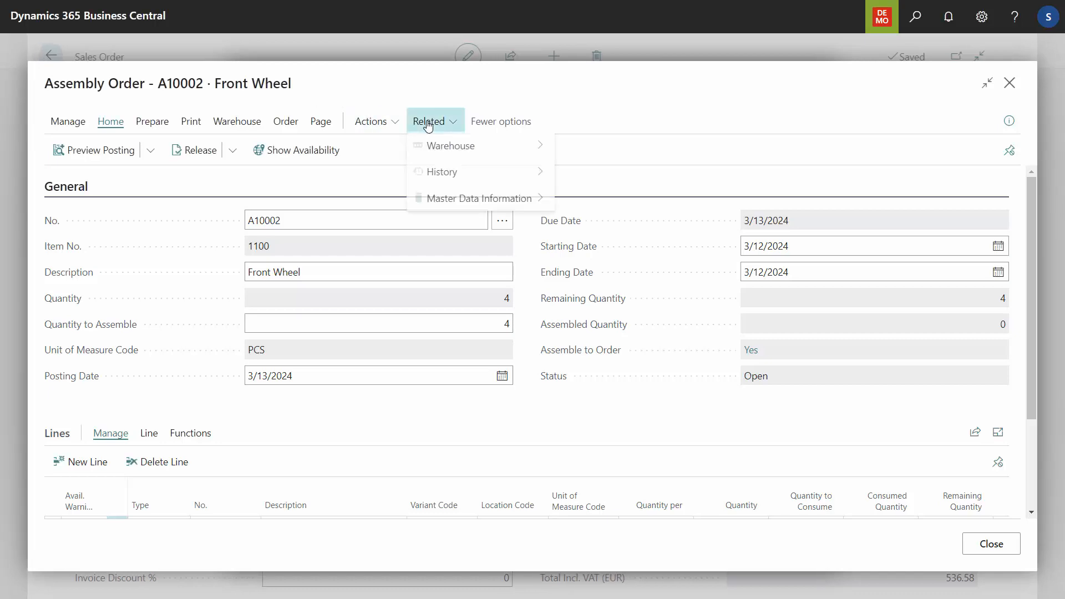
pyautogui.moveTo(459, 200)
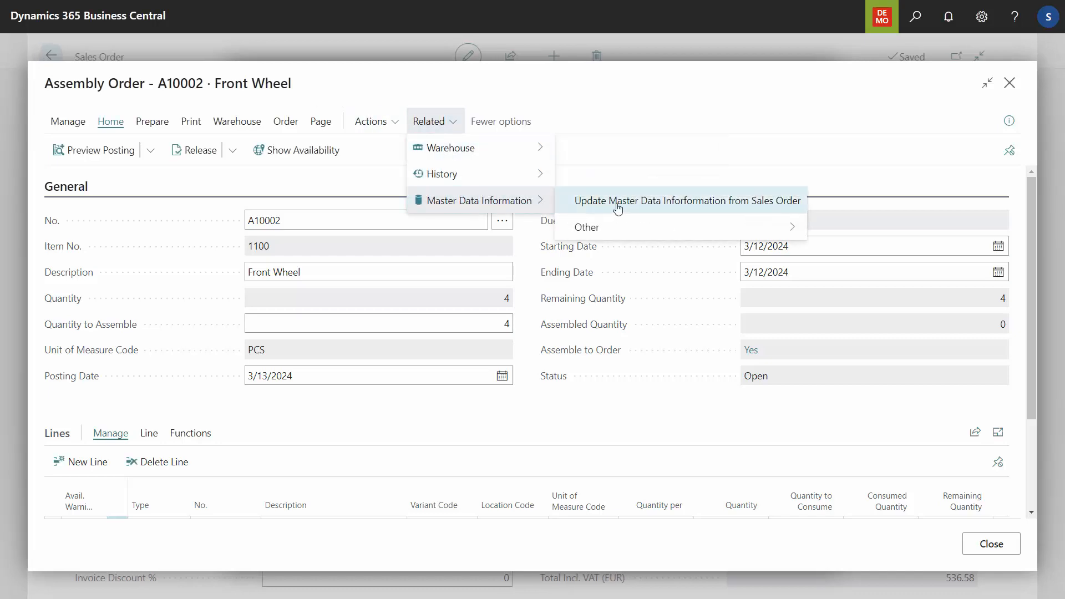
pyautogui.click(1010, 83)
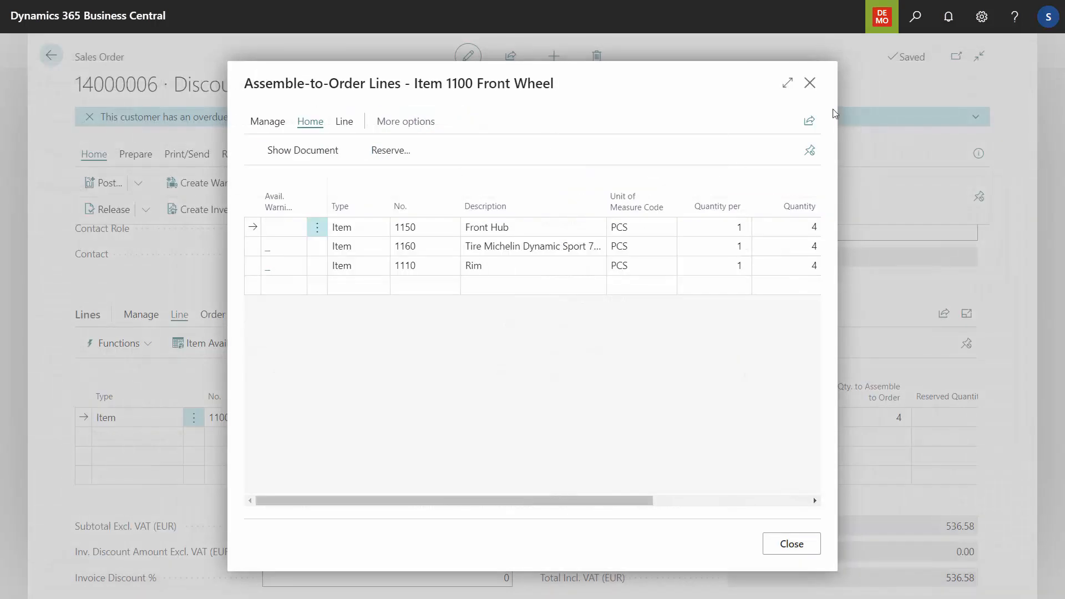
pyautogui.click(810, 83)
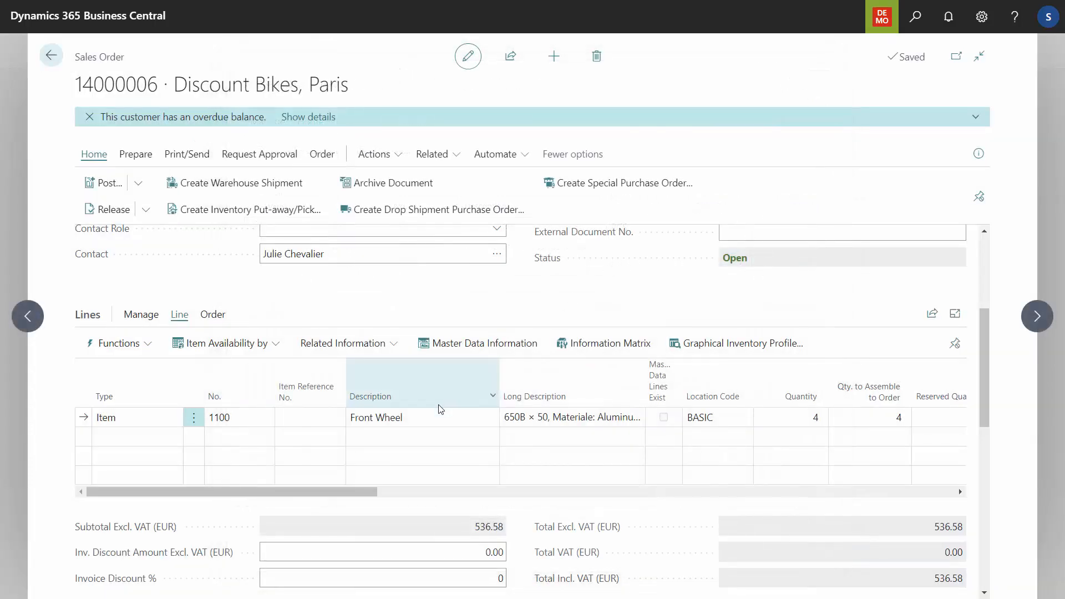
# Step: In the Front Wheel line's Master Data Information, set the COLOR value to 2004 and the wheel diameter value to 29
pyautogui.click(440, 405)
pyautogui.click(516, 352)
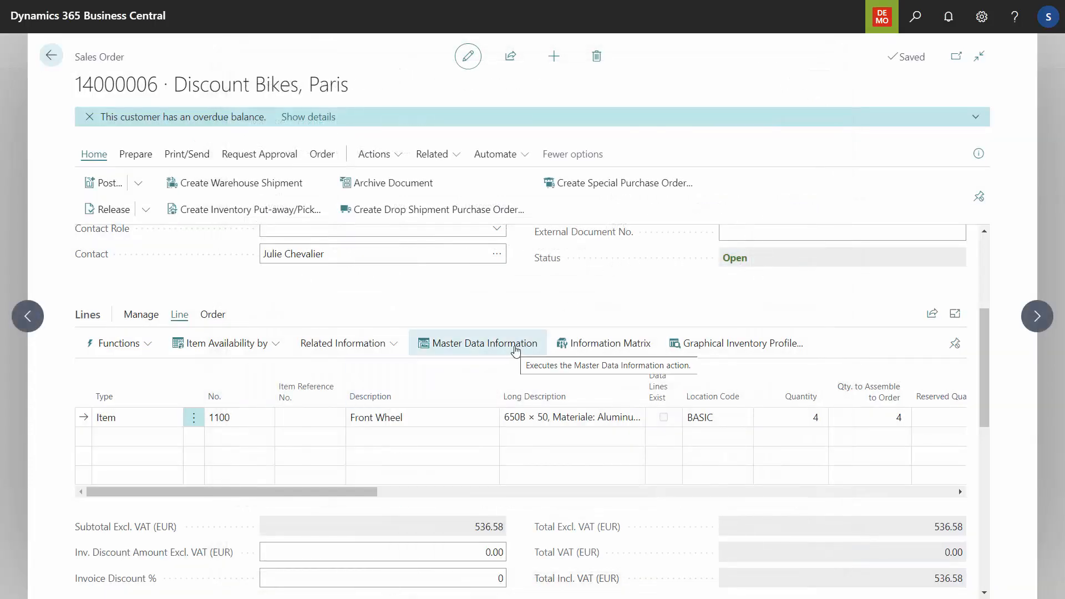
pyautogui.click(516, 350)
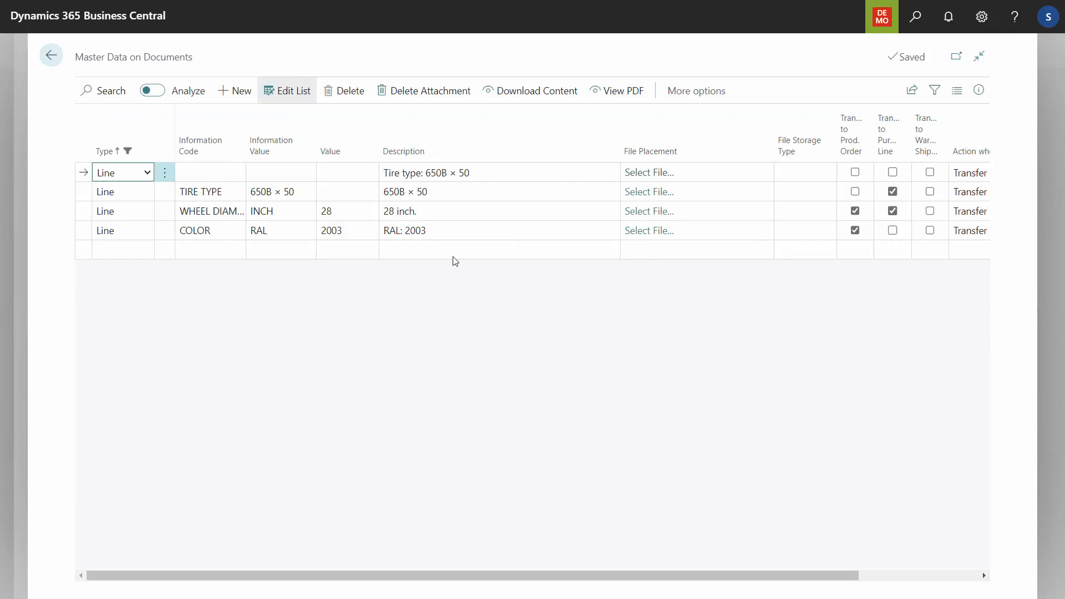
pyautogui.click(353, 232)
pyautogui.click(353, 235)
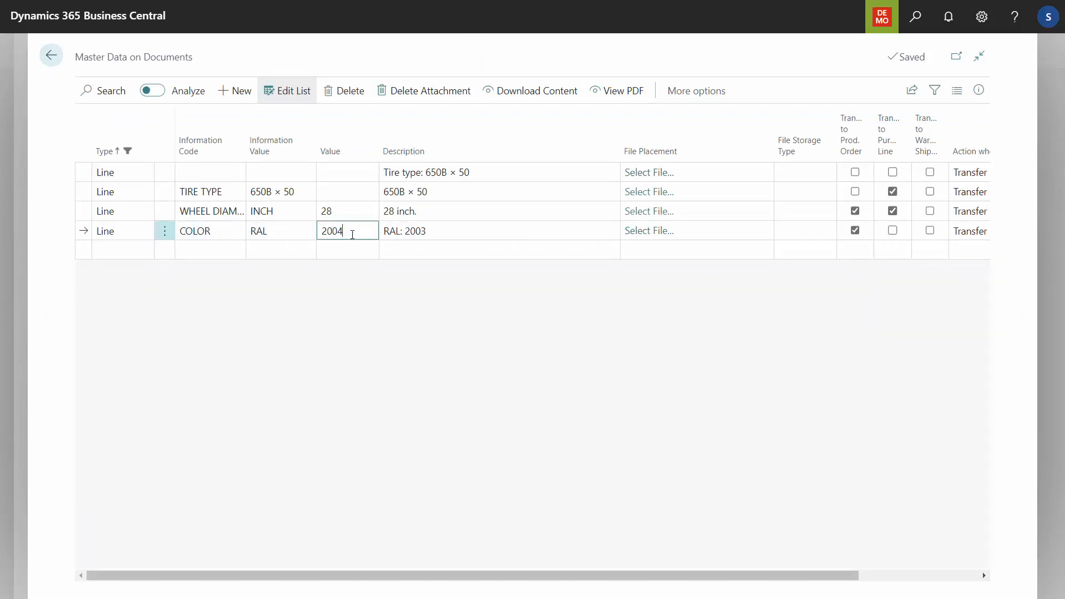
pyautogui.press('Up')
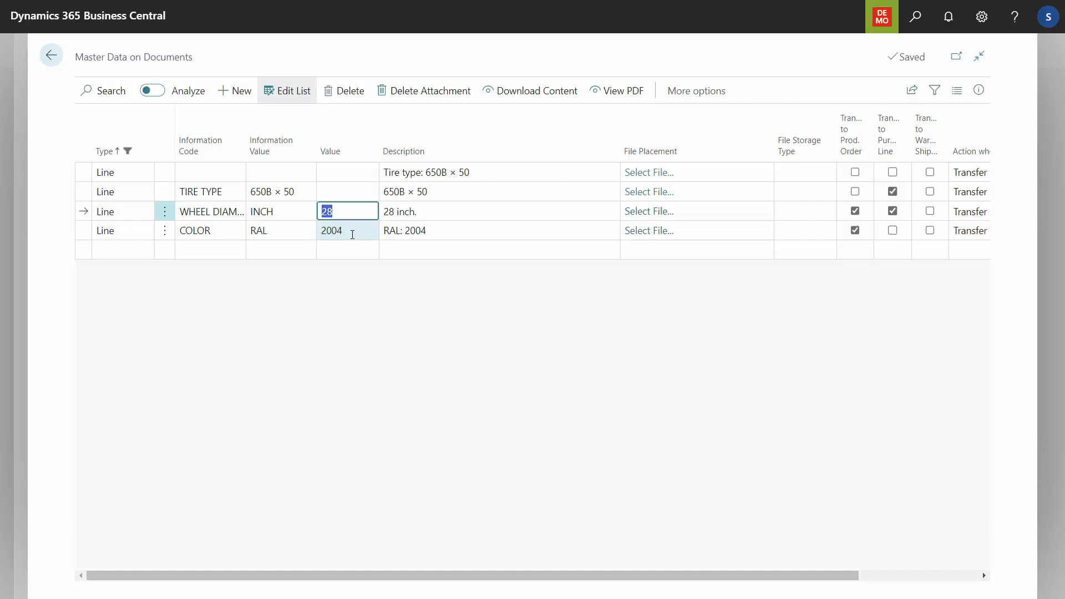
pyautogui.press('Up')
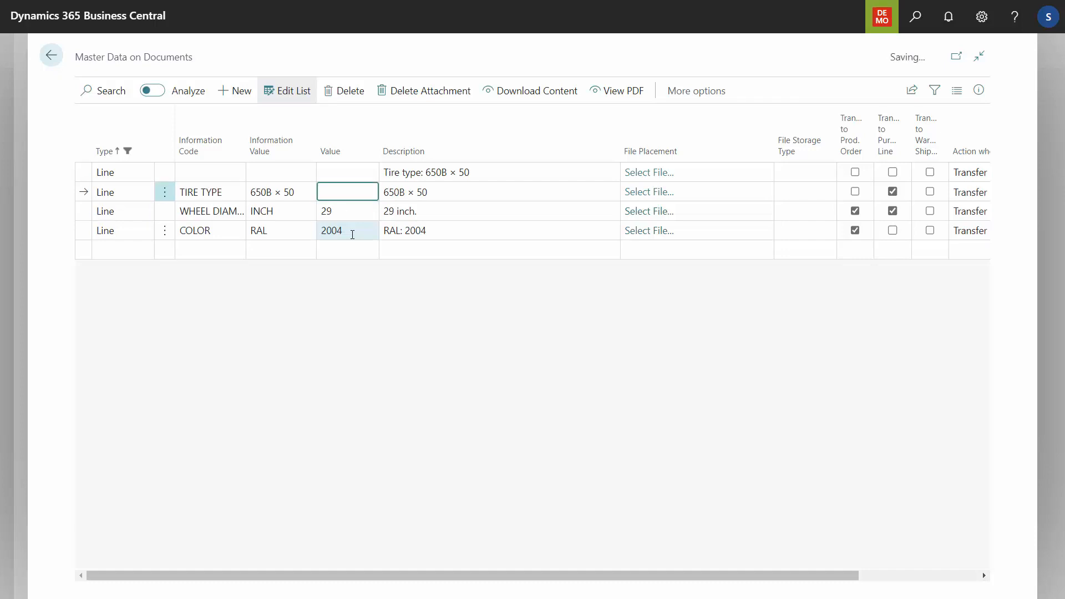
# Step: Add a master data line with only the description Whatever below the COLOR line
pyautogui.press('Down')
pyautogui.press('Down')
pyautogui.press('Down')
pyautogui.press('Tab')
pyautogui.write('Wa')
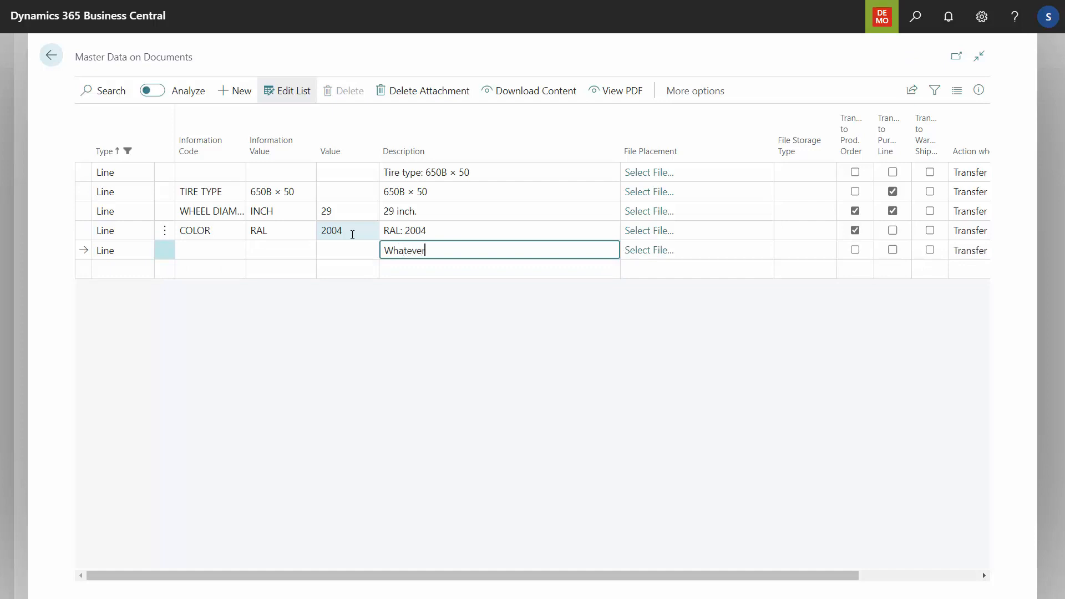
pyautogui.press('Up')
pyautogui.press('Down')
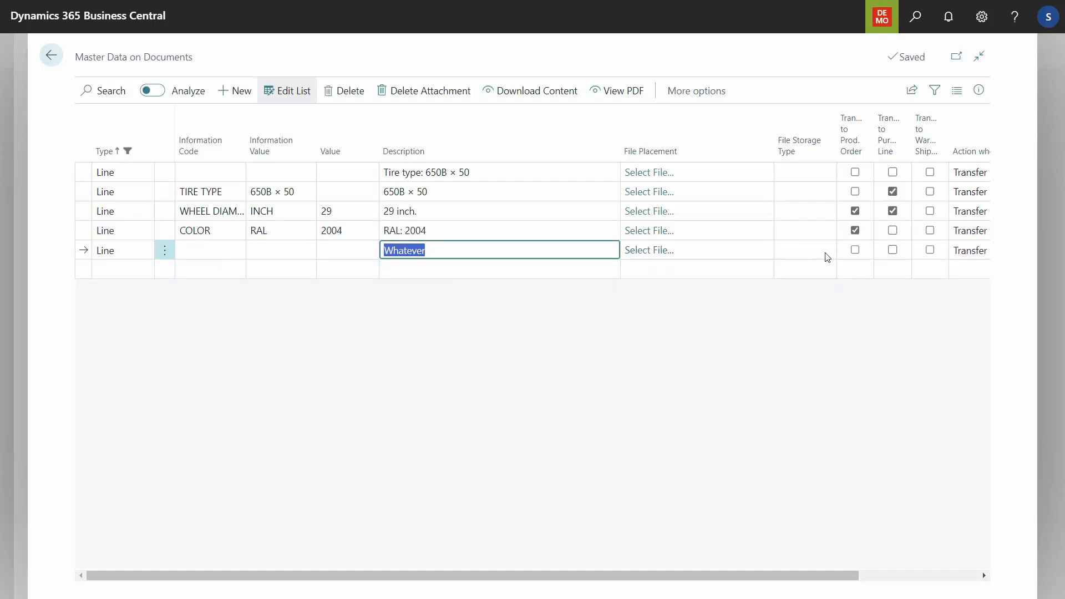
# Step: Enable transfer to production order for the Whatever and TIRE TYPE lines, and return to the sales order
pyautogui.click(855, 250)
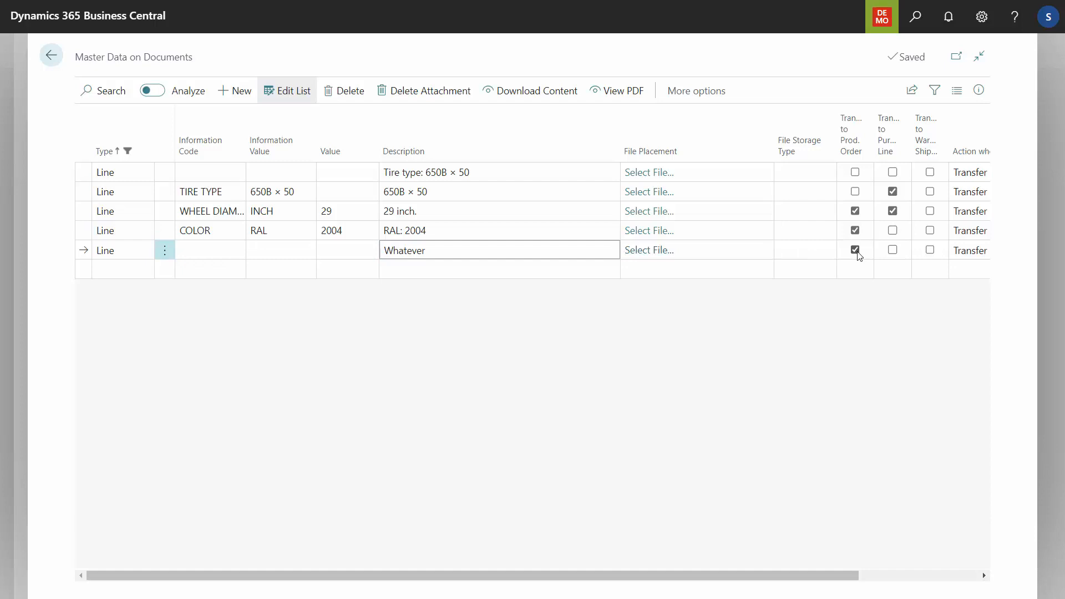
pyautogui.click(856, 192)
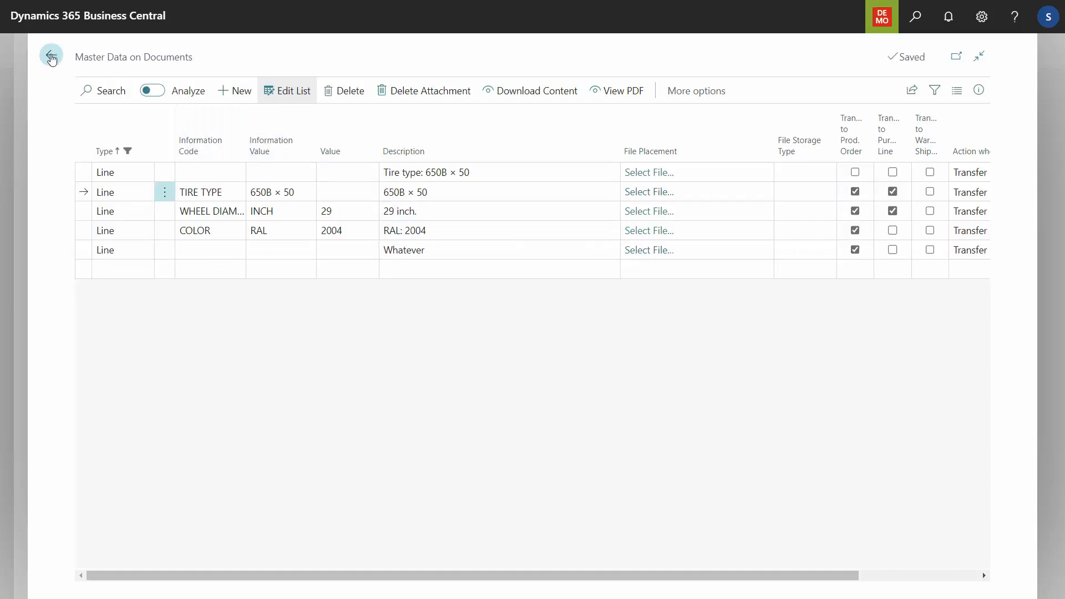
pyautogui.click(52, 58)
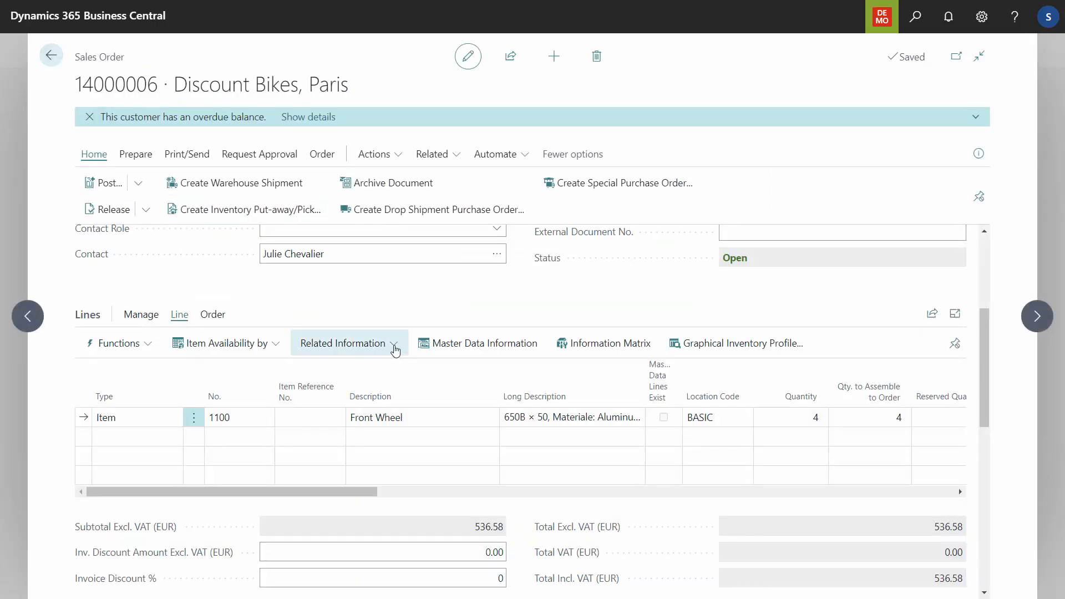
# Step: Reopen the Front Wheel assembly order from the sales line's assemble-to-order lines
pyautogui.click(395, 349)
pyautogui.moveTo(510, 486)
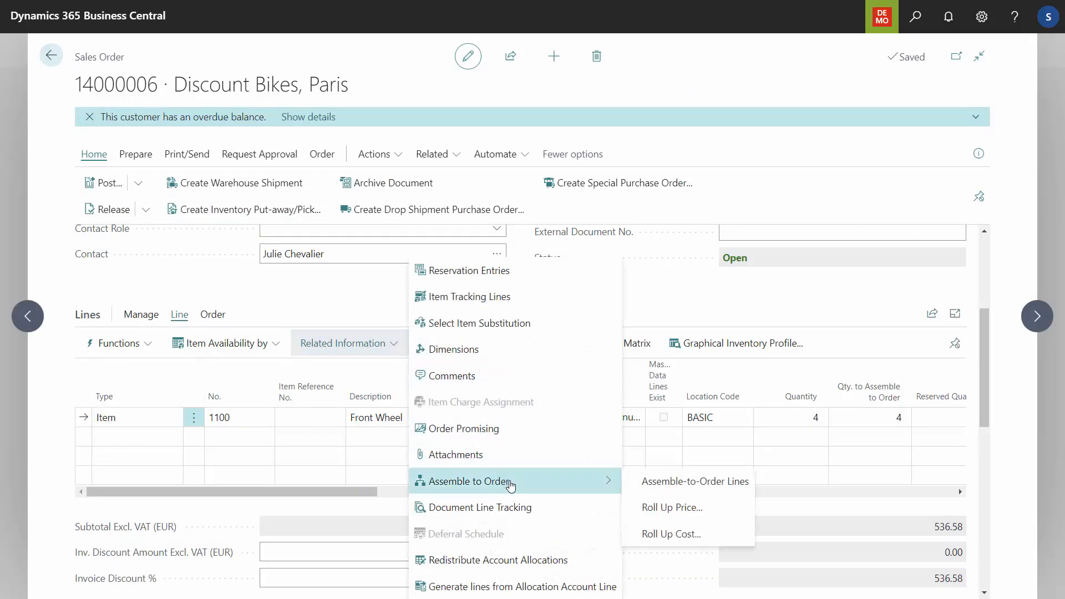
pyautogui.click(695, 481)
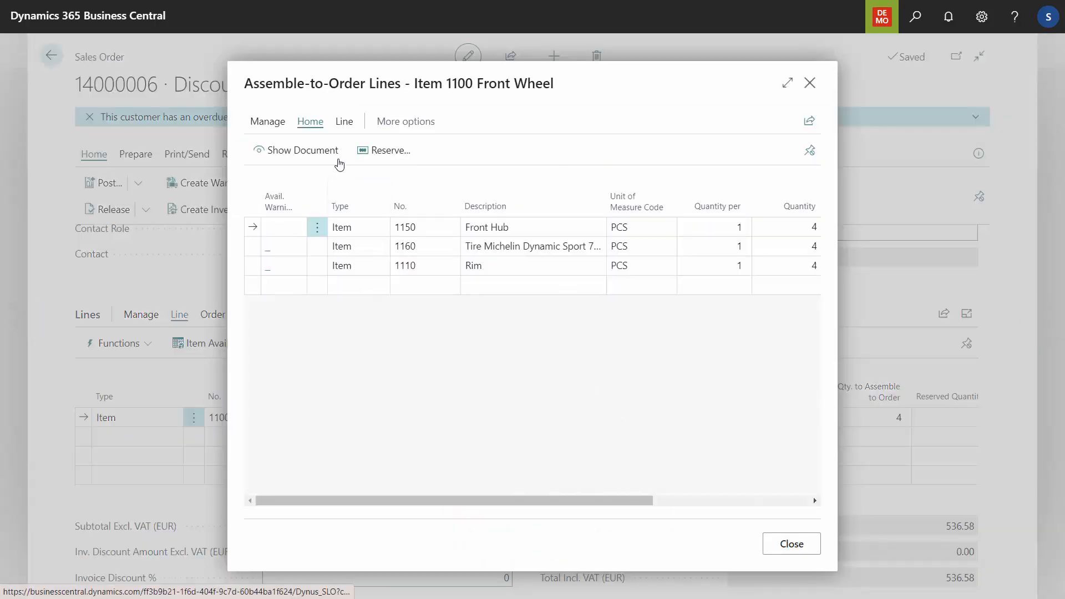
pyautogui.click(327, 153)
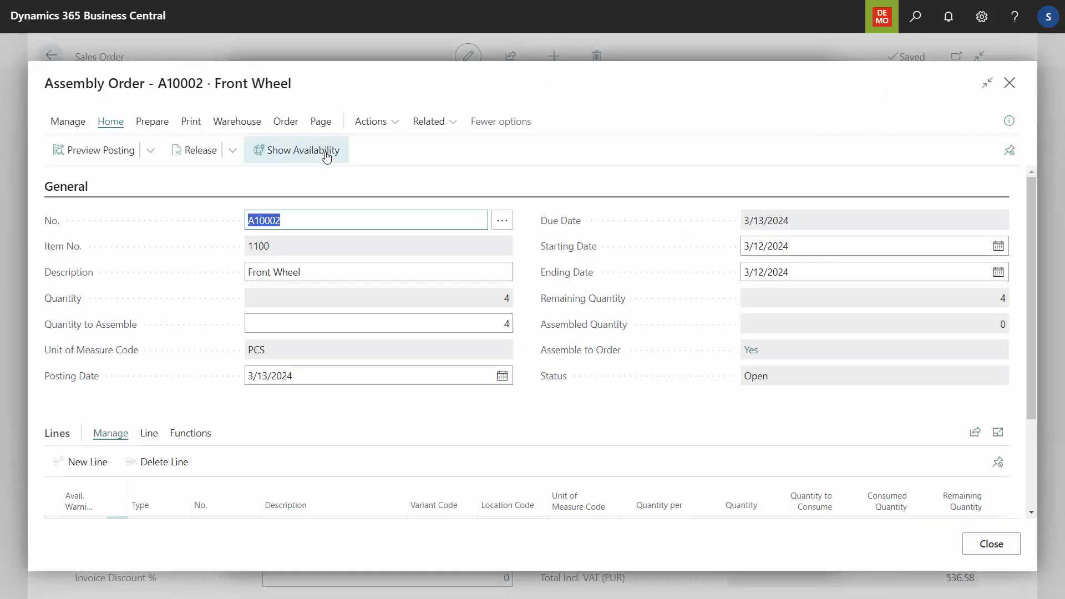
# Step: Check the assembly order's Master Data Information against the edited sales line values, and return to the assembly order
pyautogui.click(375, 122)
pyautogui.click(429, 122)
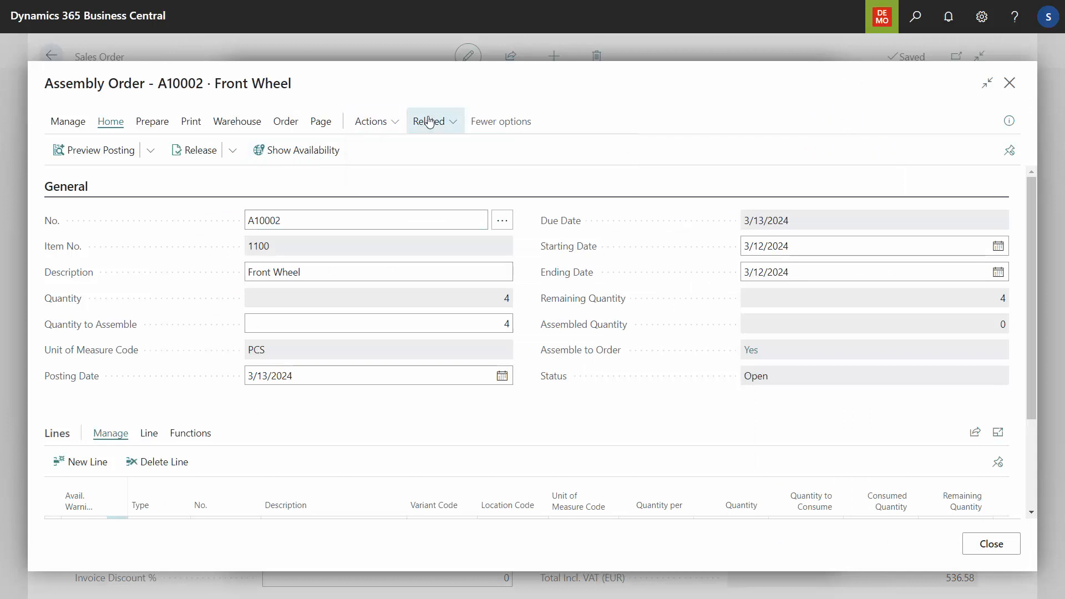
pyautogui.moveTo(480, 203)
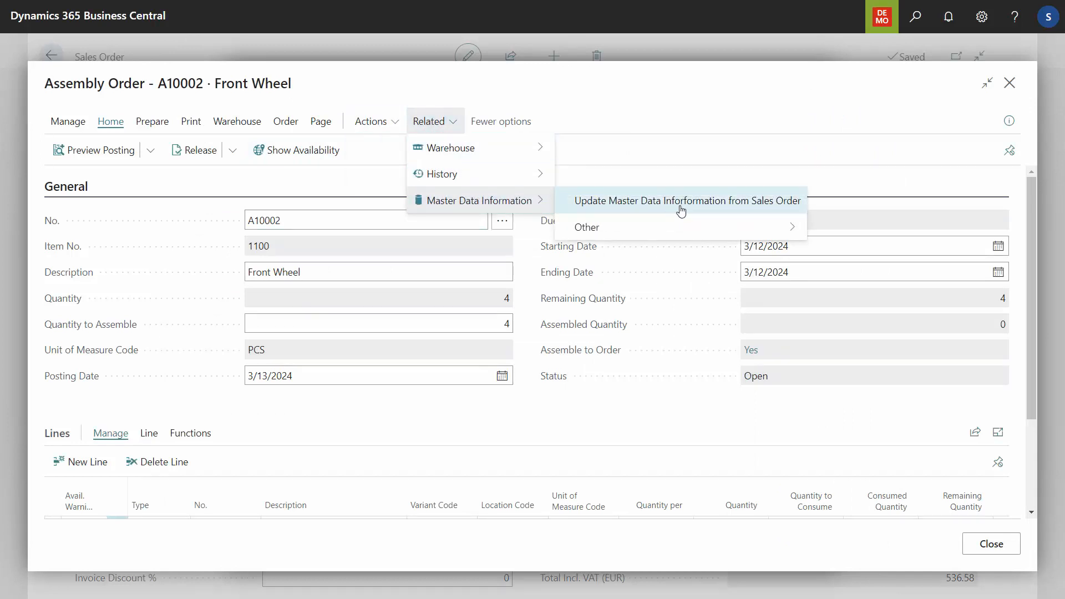
pyautogui.moveTo(678, 227)
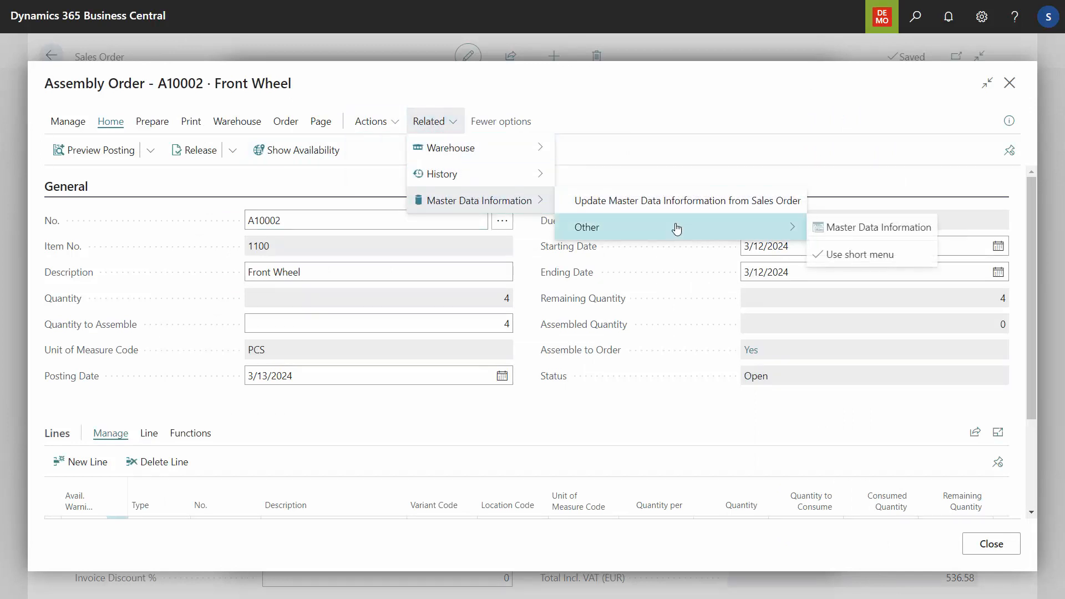
pyautogui.click(916, 232)
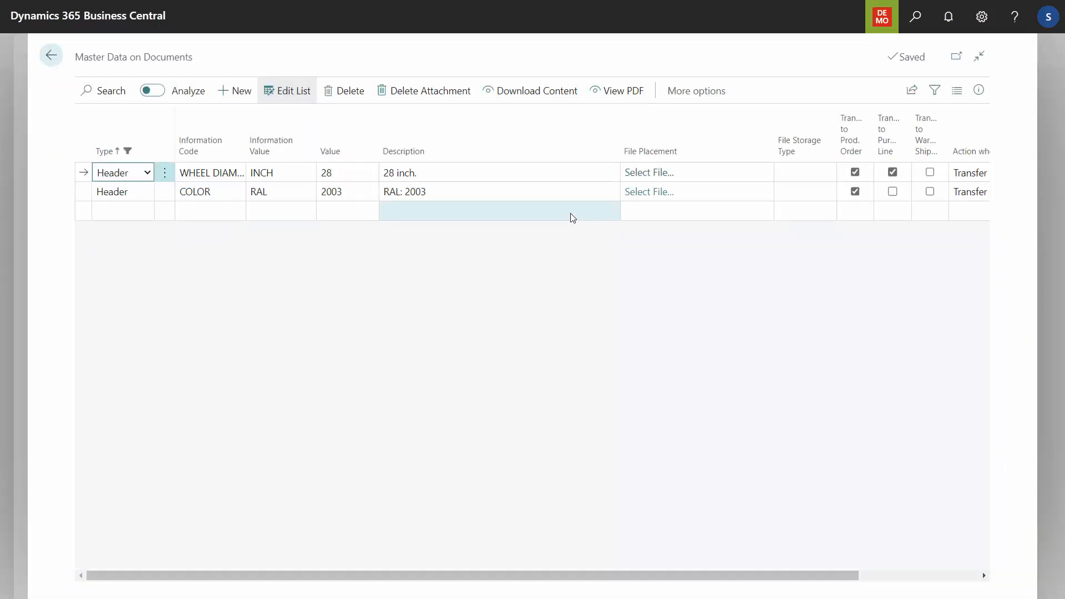
pyautogui.press('Escape')
# Step: Update the assembly order's master data information from the sales order and acknowledge the message
pyautogui.click(433, 135)
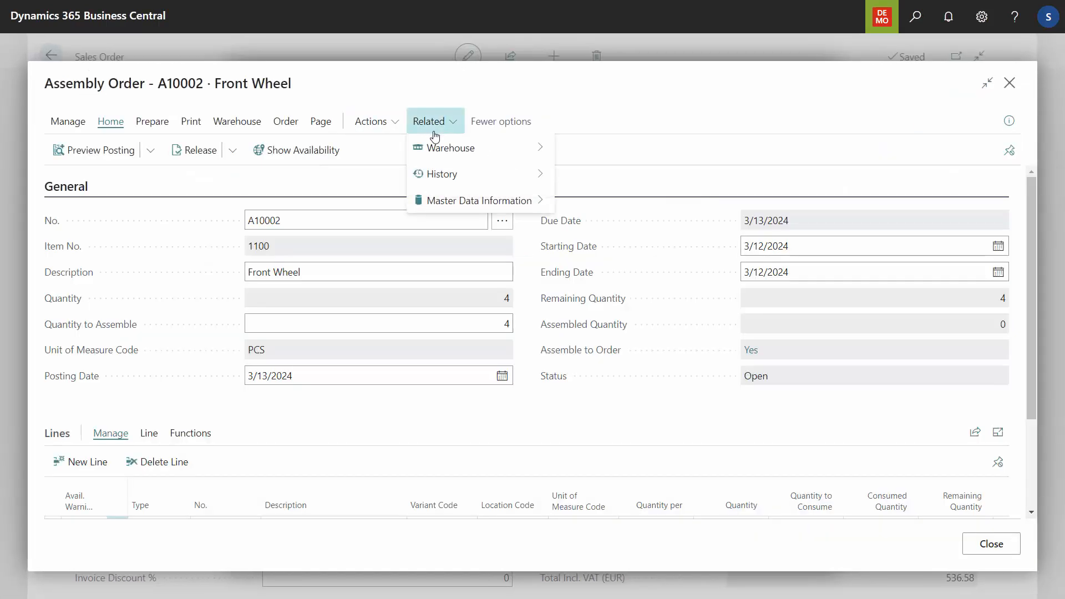
pyautogui.moveTo(469, 201)
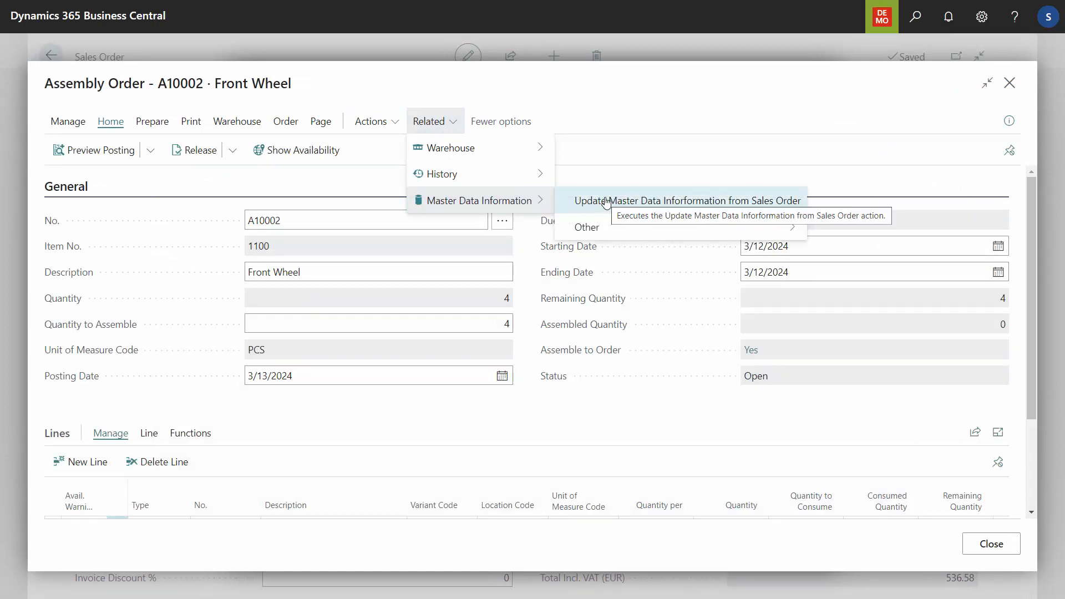
pyautogui.click(606, 201)
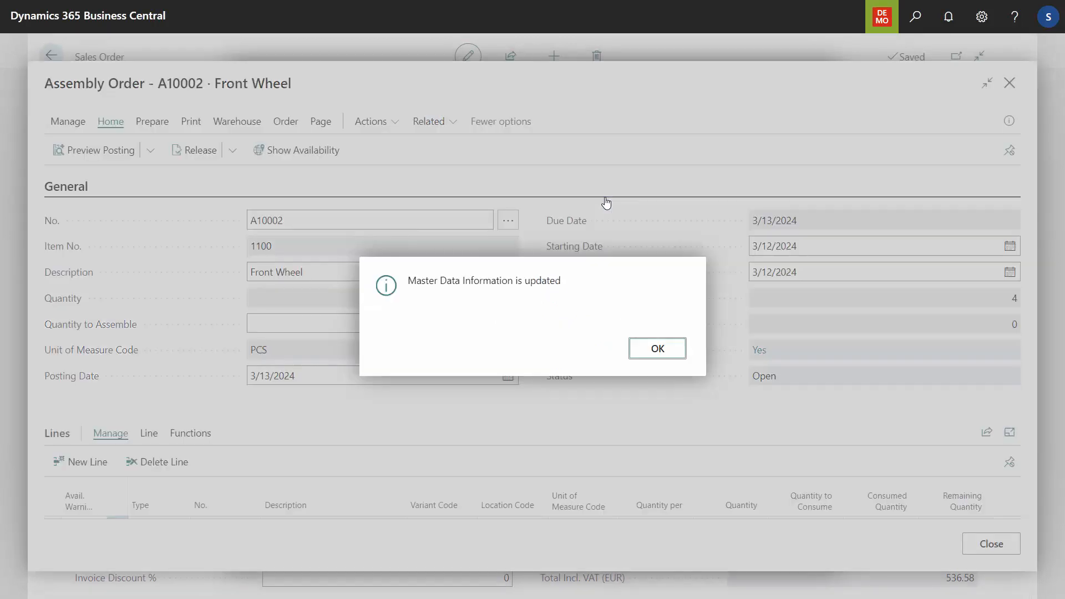
pyautogui.click(673, 349)
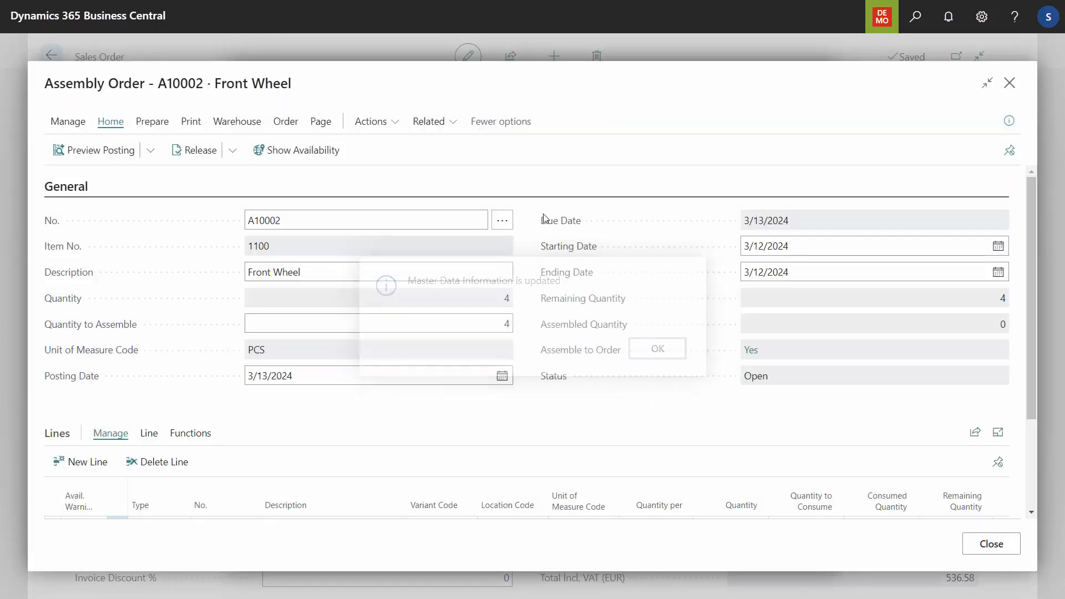
# Step: Open the assembly order's Master Data Information to examine the updated lines
pyautogui.click(455, 122)
pyautogui.moveTo(490, 202)
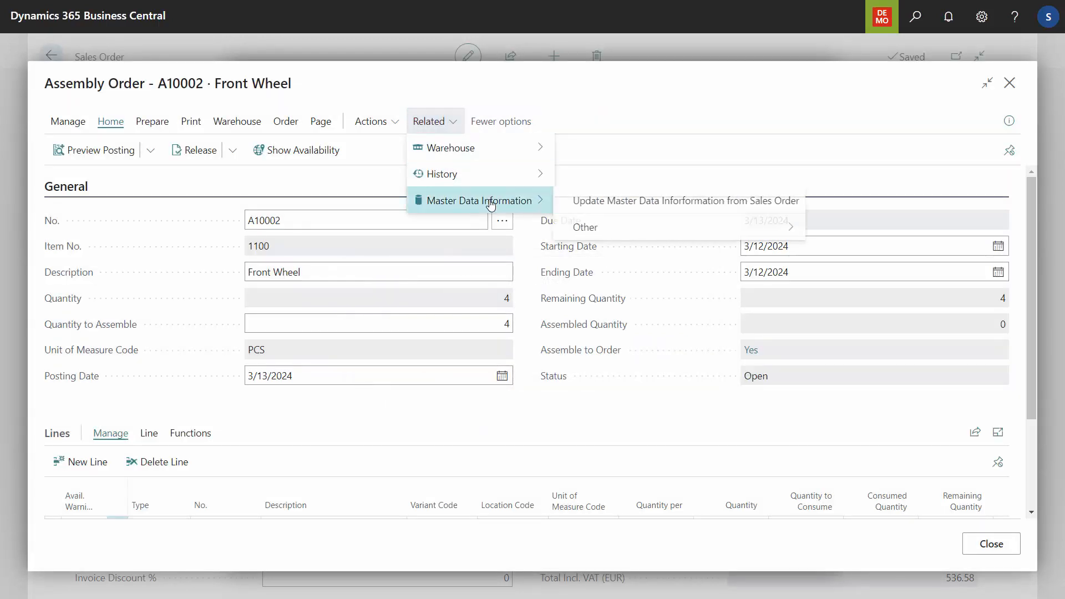
pyautogui.moveTo(642, 228)
pyautogui.click(851, 226)
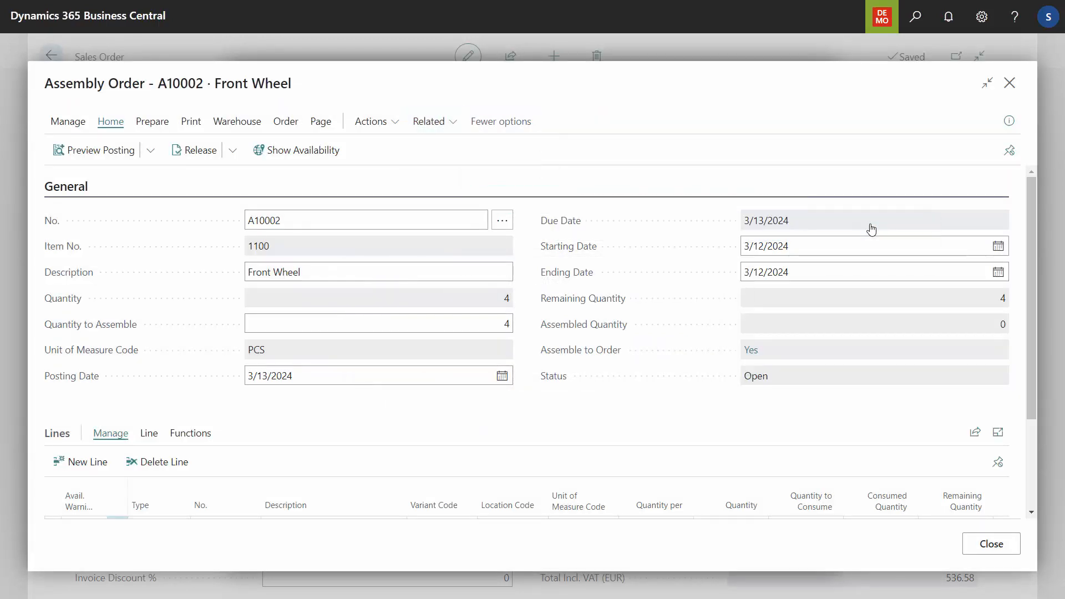